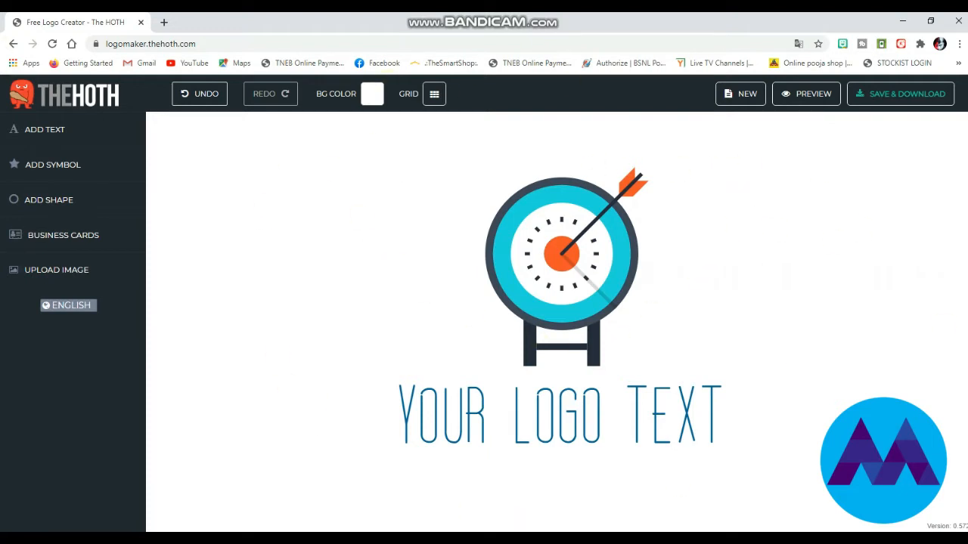
pyautogui.click(662, 423)
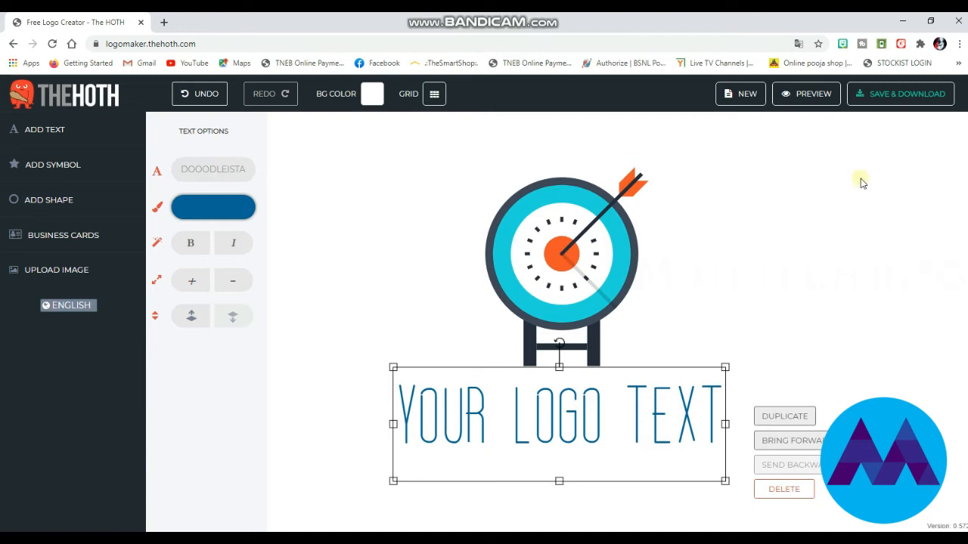
pyautogui.click(689, 262)
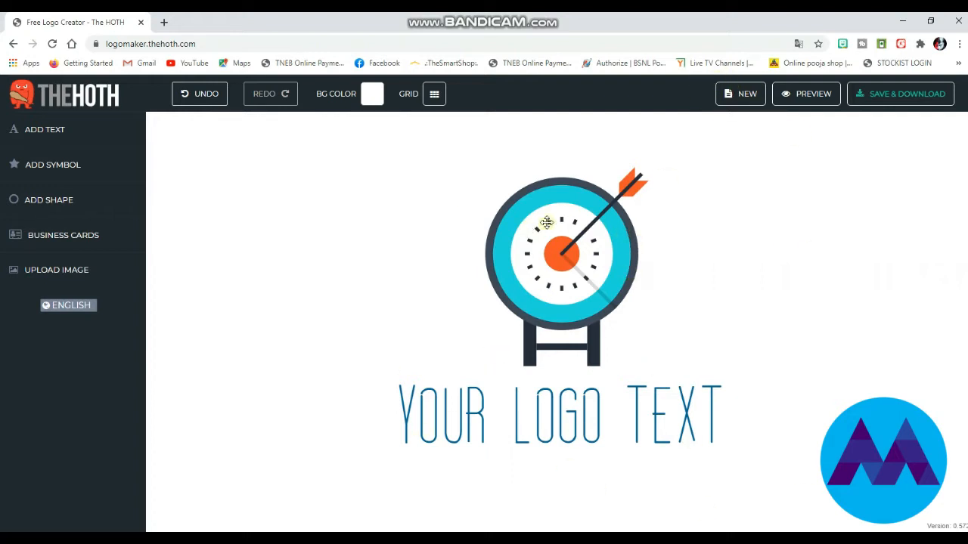
pyautogui.click(595, 217)
pyautogui.click(743, 156)
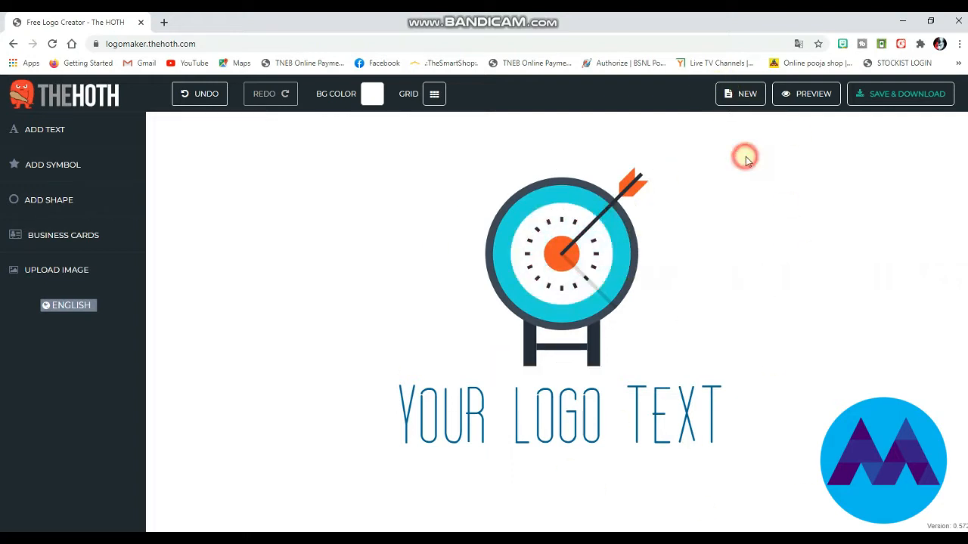
# - Start a new blank logo, discarding the sample target design
pyautogui.click(742, 96)
pyautogui.click(549, 304)
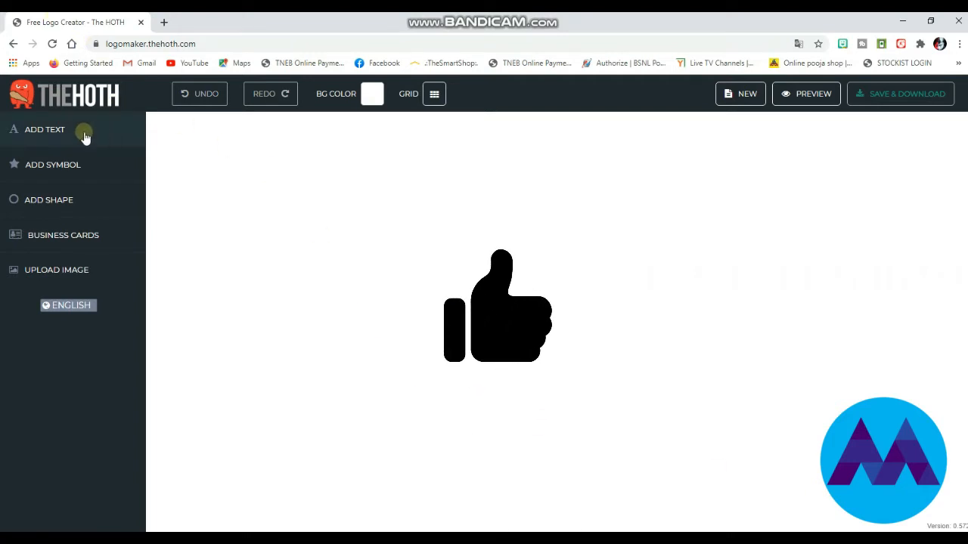
# - Add the yellow circular play symbol from the Most Popular category to the canvas
pyautogui.click(47, 167)
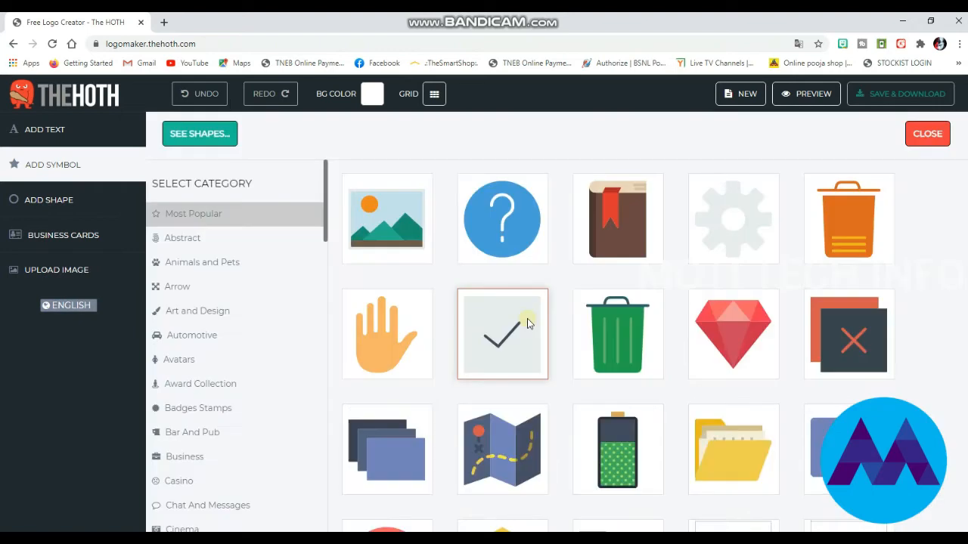
pyautogui.scroll(-1, 515, 303)
pyautogui.scroll(-15, 511, 296)
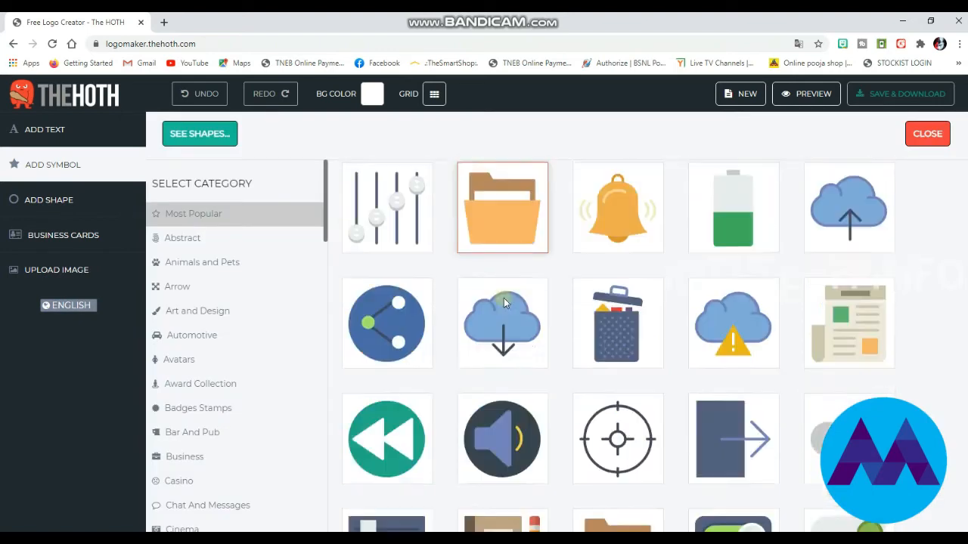
pyautogui.scroll(-10, 613, 369)
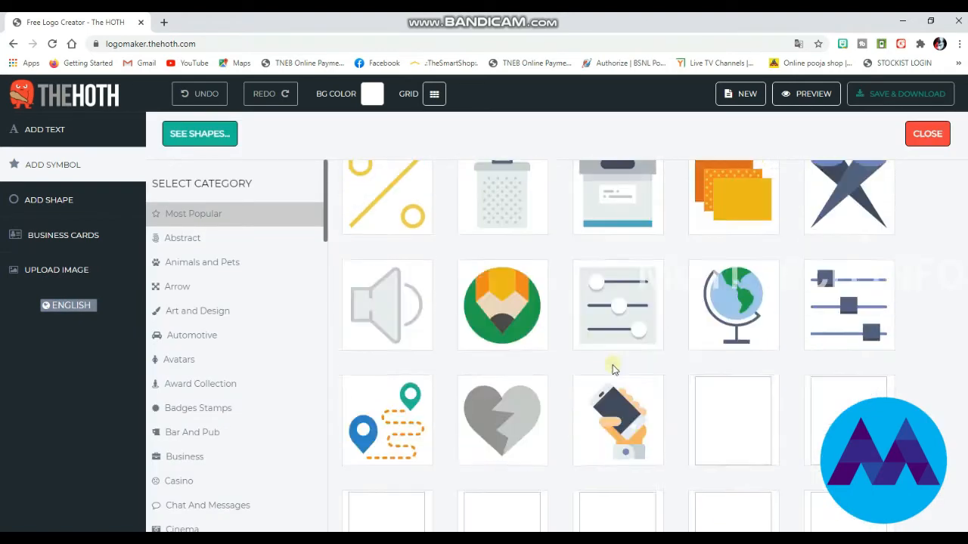
pyautogui.scroll(20, 510, 364)
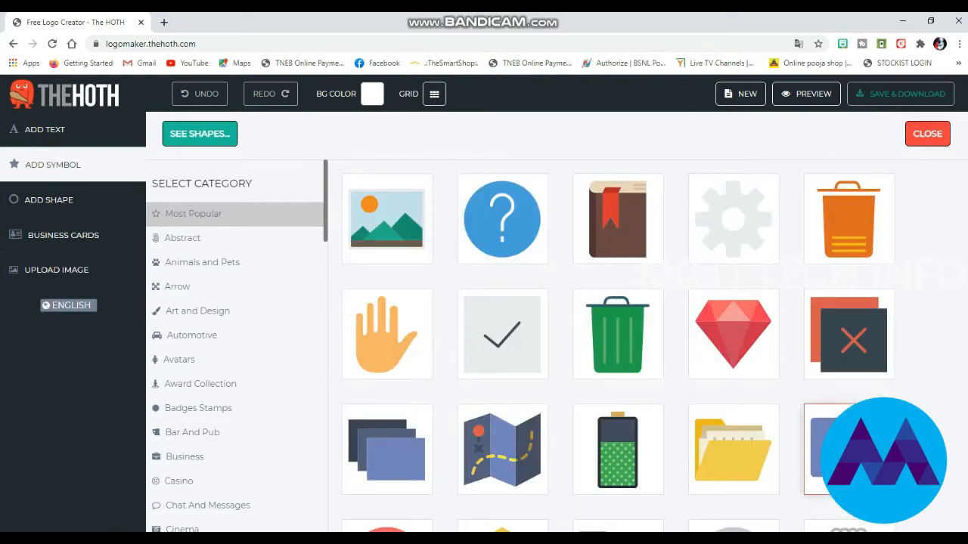
pyautogui.scroll(-12, 621, 333)
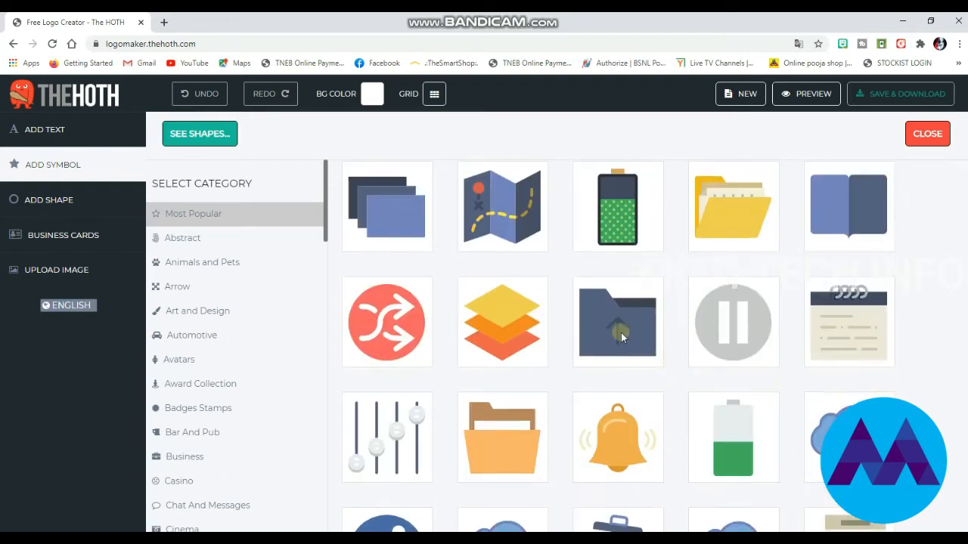
pyautogui.scroll(-12, 583, 322)
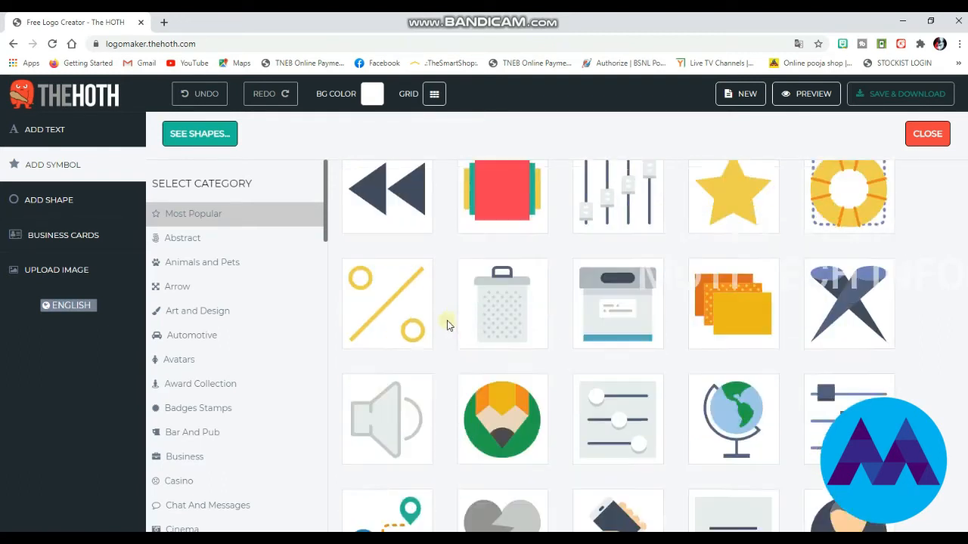
pyautogui.scroll(-12, 528, 389)
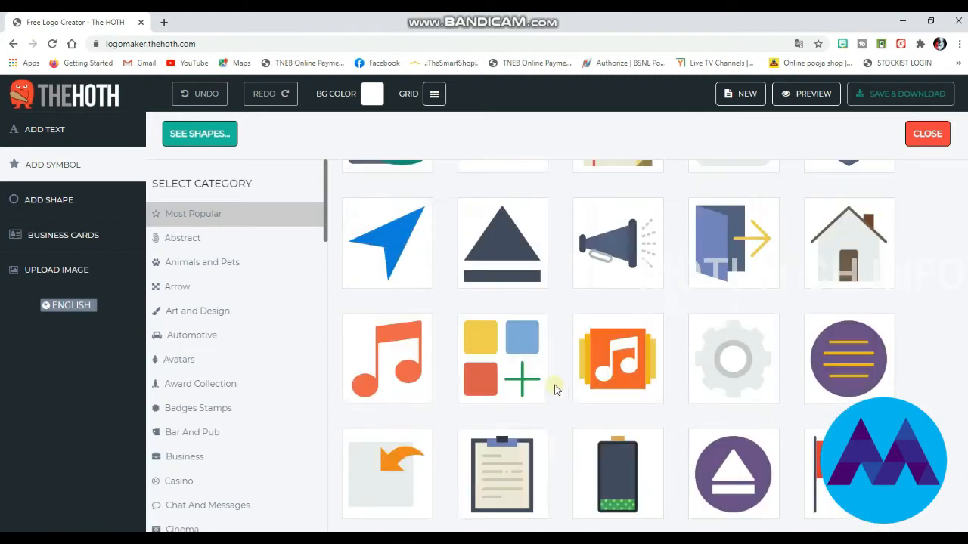
pyautogui.scroll(-2, 552, 379)
pyautogui.scroll(10, 527, 374)
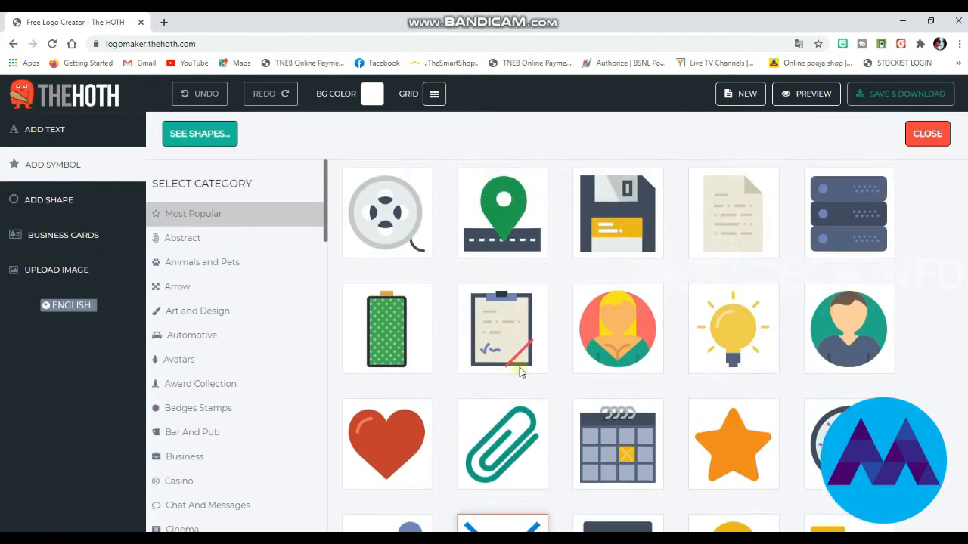
pyautogui.scroll(4, 520, 370)
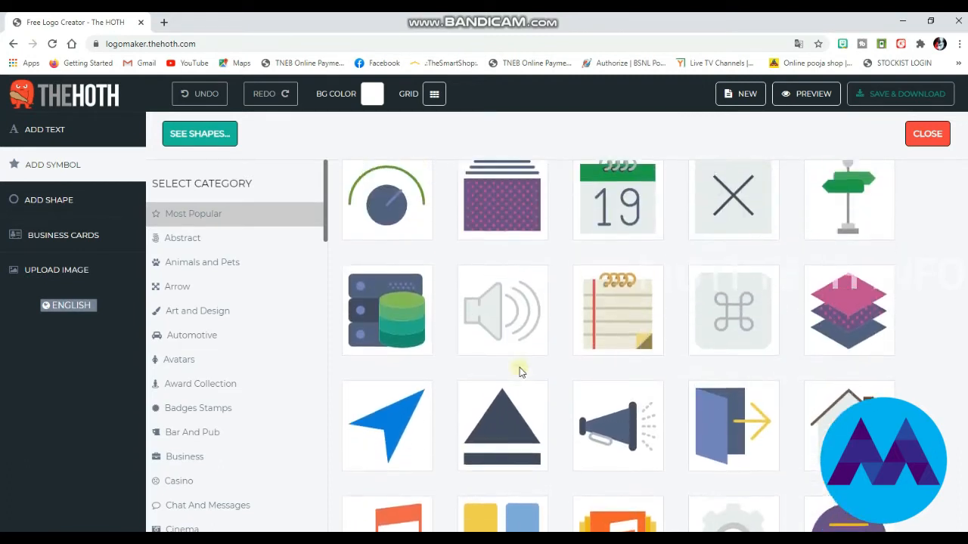
pyautogui.scroll(-5, 520, 370)
pyautogui.click(400, 396)
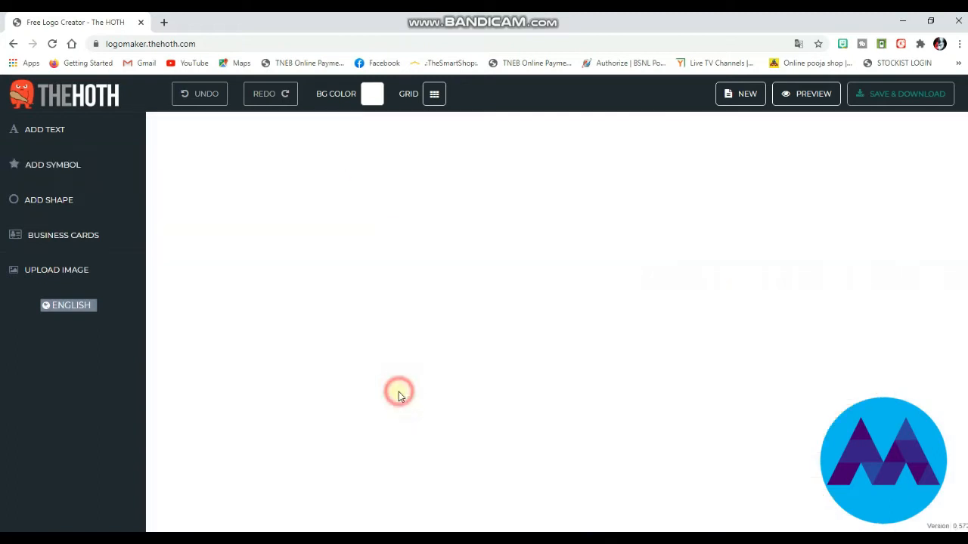
# - Move the play symbol lower on the canvas and resize it slightly
pyautogui.moveTo(353, 167); pyautogui.dragTo(370, 242)
pyautogui.rightClick(398, 281)
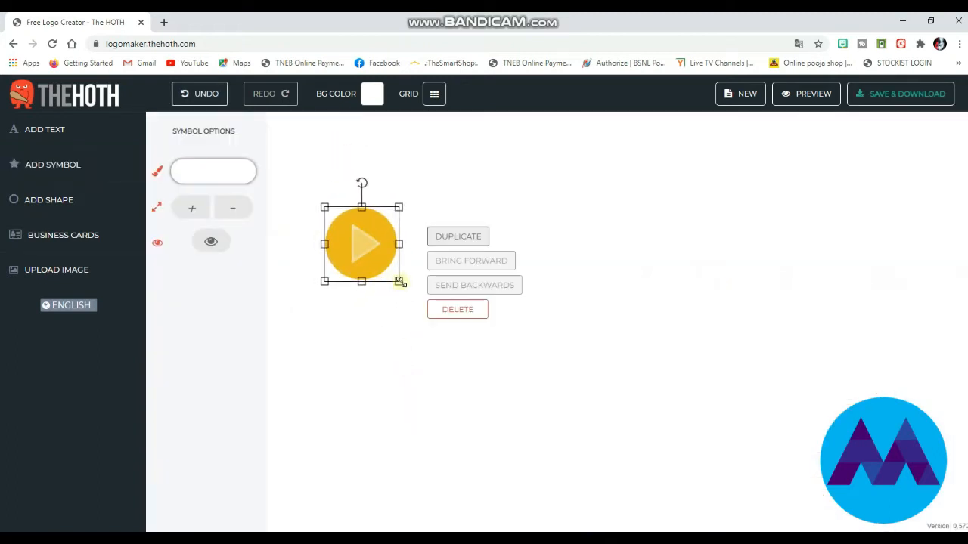
pyautogui.moveTo(399, 280); pyautogui.dragTo(408, 259)
# - Hide the white triangle inside the play symbol so that only the yellow circle remains
pyautogui.click(368, 243)
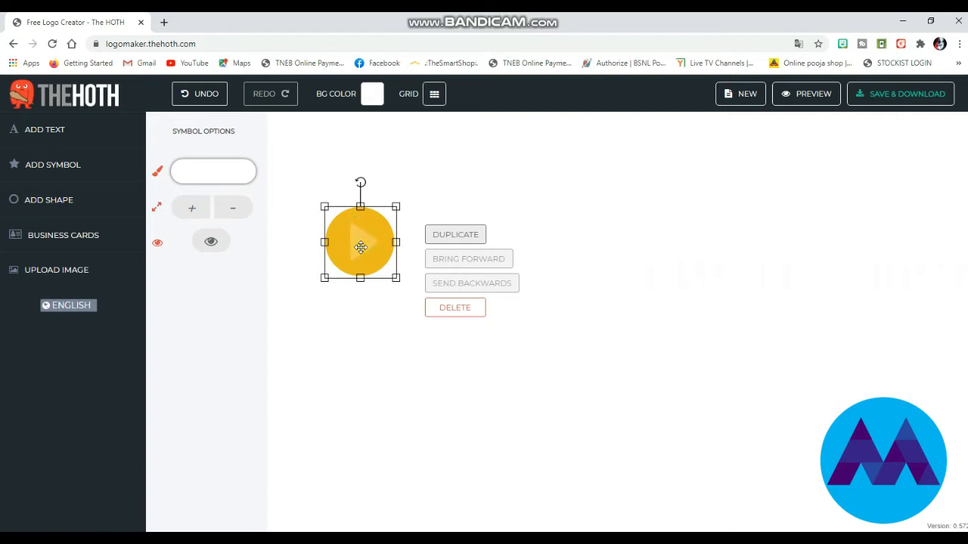
pyautogui.click(214, 242)
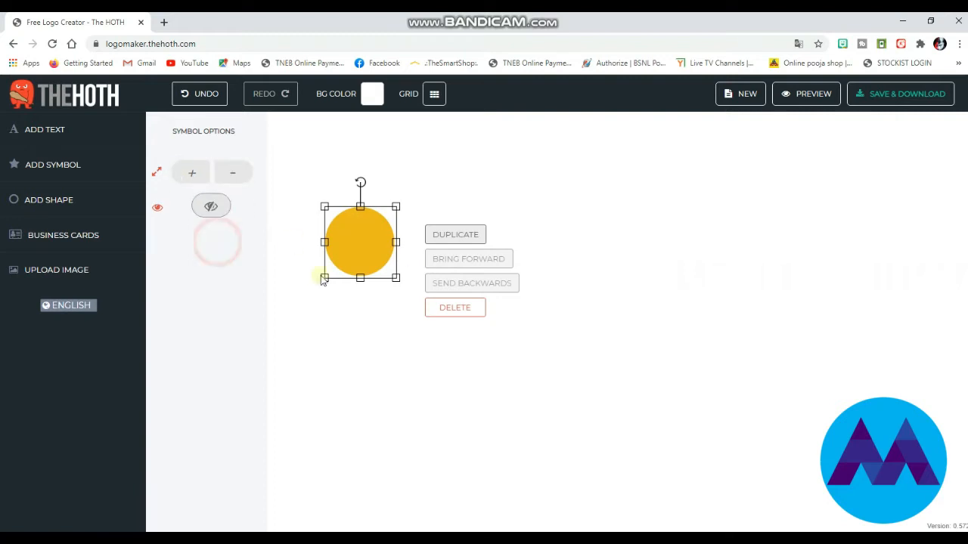
pyautogui.click(446, 197)
pyautogui.click(357, 233)
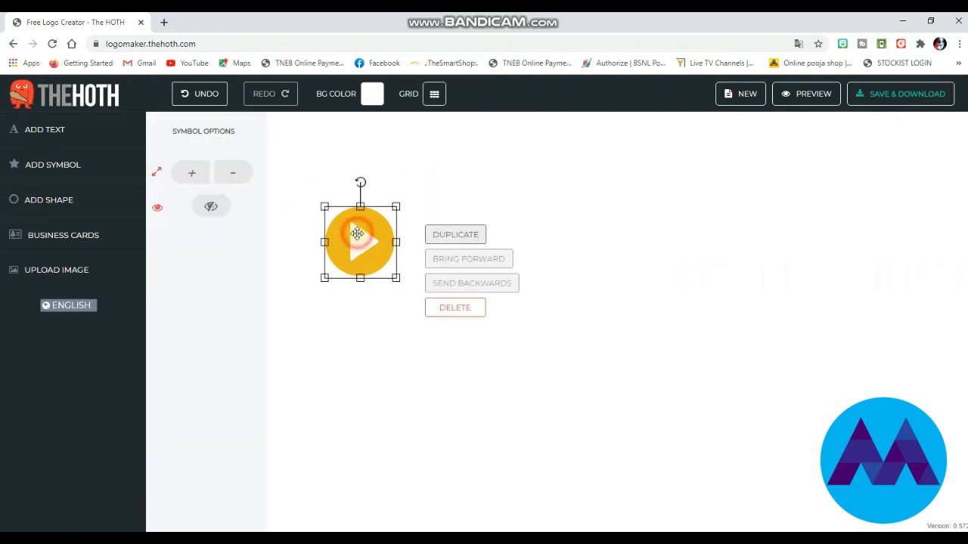
pyautogui.click(421, 162)
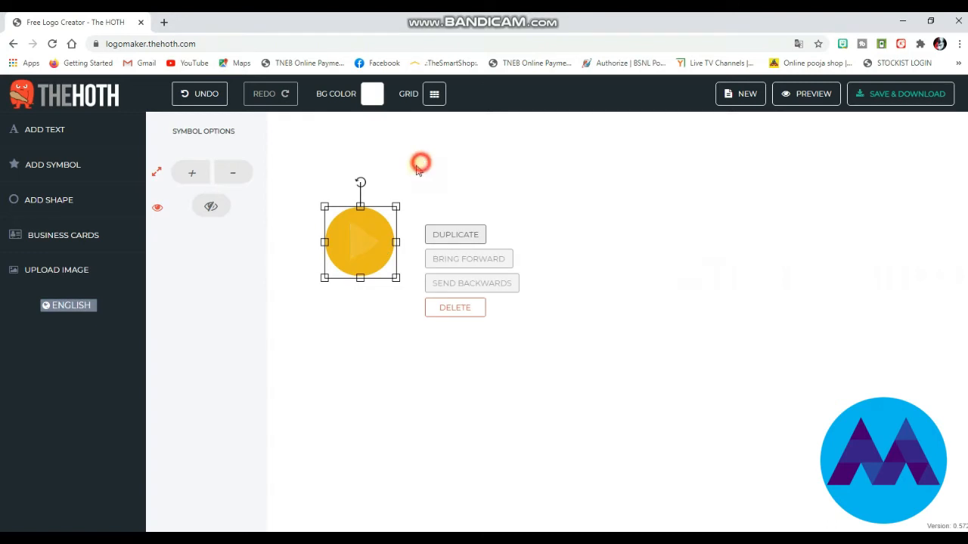
# - Add the green paperclip symbol from the Most Popular category to the logo
pyautogui.click(67, 165)
pyautogui.scroll(-2, 559, 302)
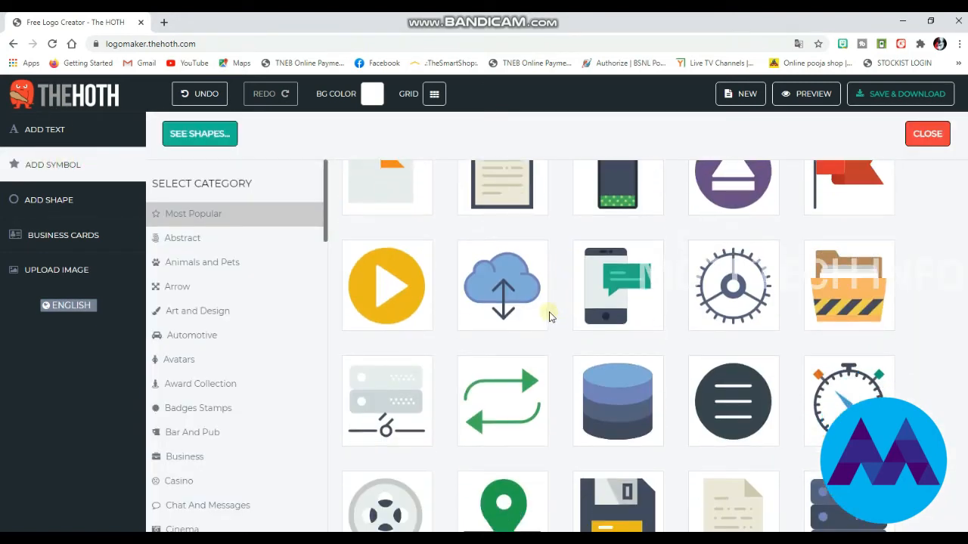
pyautogui.scroll(-1, 338, 240)
pyautogui.scroll(-7, 565, 313)
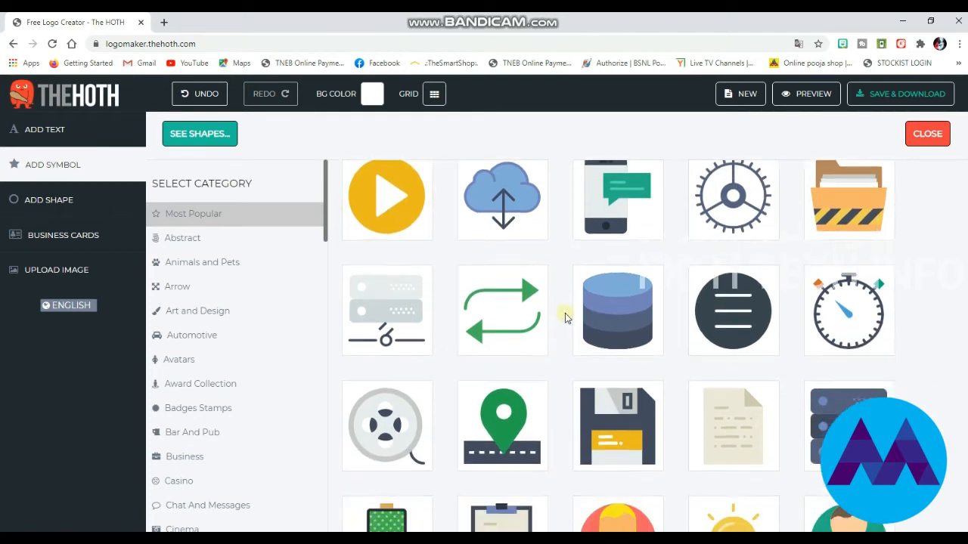
pyautogui.scroll(2, 688, 362)
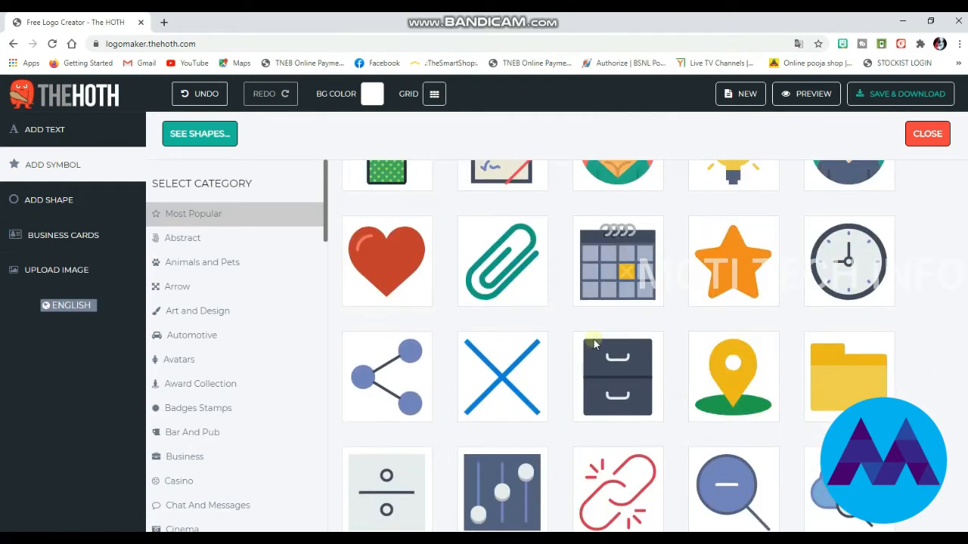
pyautogui.click(518, 275)
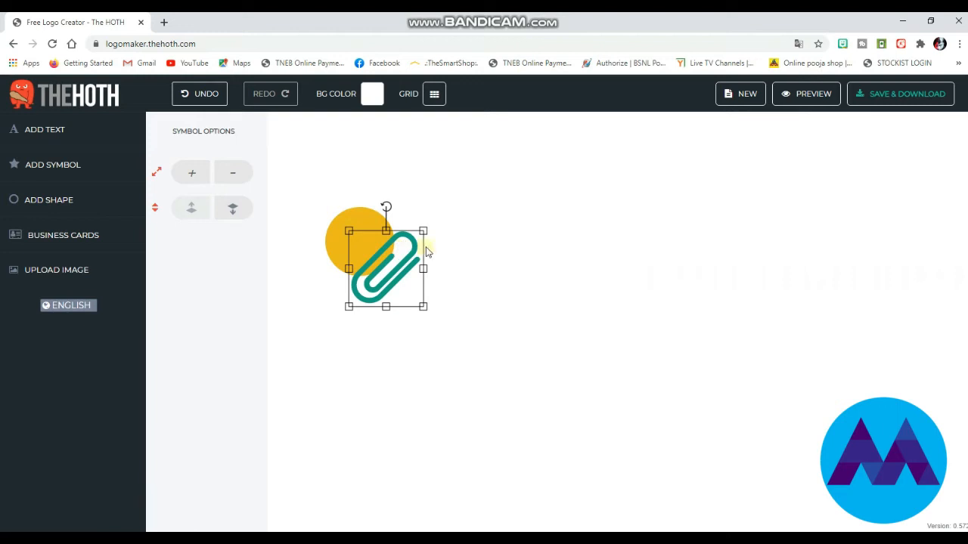
# - Shrink the paperclip, place it over the yellow circle and send it backwards
pyautogui.moveTo(424, 230); pyautogui.dragTo(361, 244)
pyautogui.rightClick(361, 286)
pyautogui.click(419, 282)
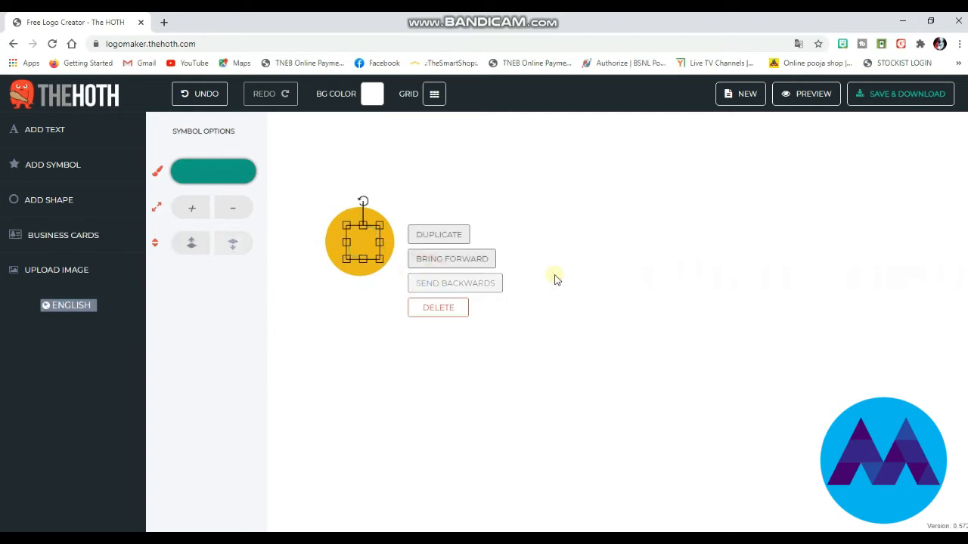
pyautogui.click(586, 327)
pyautogui.click(361, 236)
pyautogui.click(359, 239)
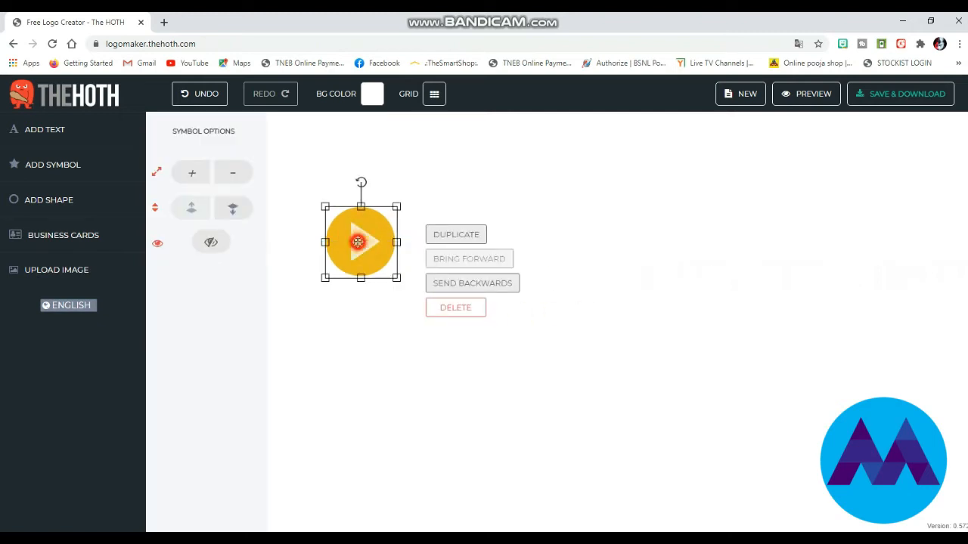
# - Add another green paperclip symbol, shrunk to fit inside the yellow circle
pyautogui.click(30, 164)
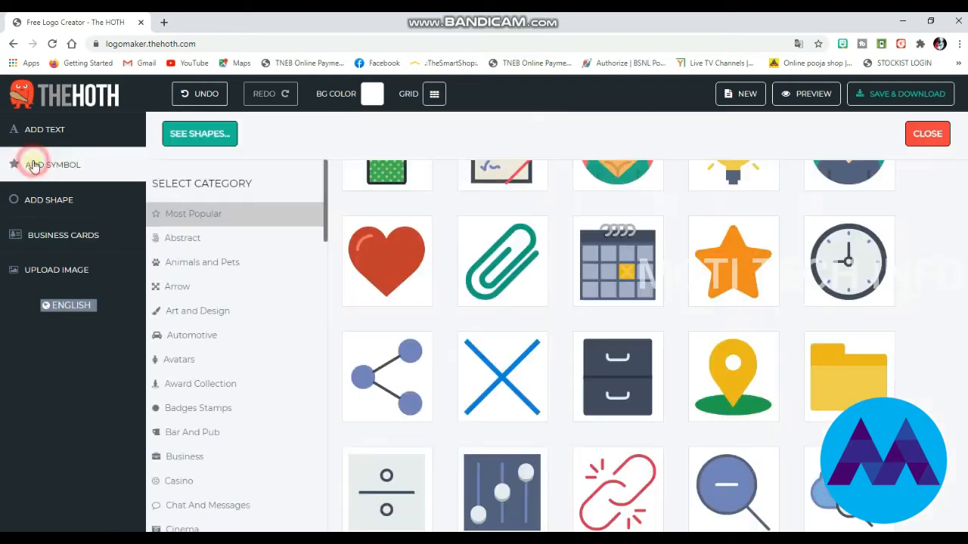
pyautogui.click(518, 281)
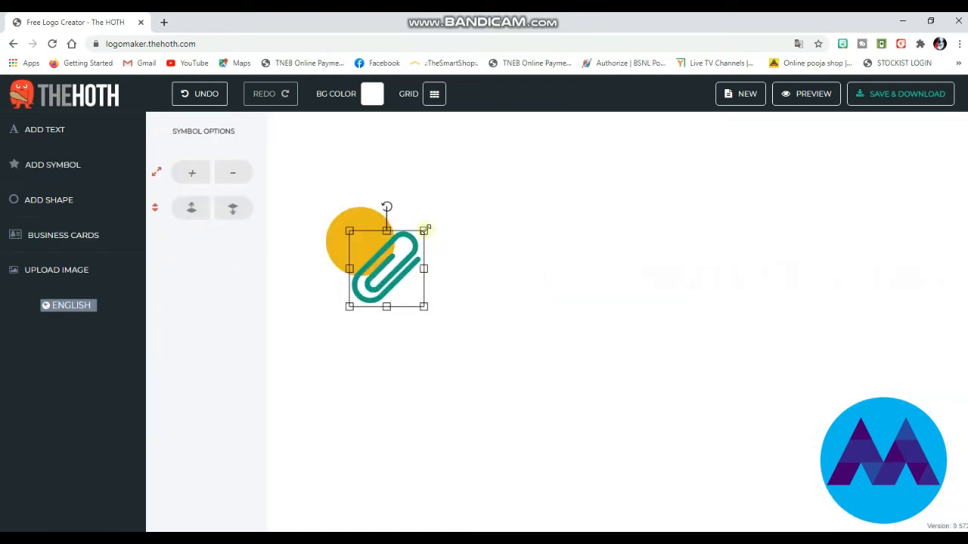
pyautogui.moveTo(426, 228); pyautogui.dragTo(356, 248)
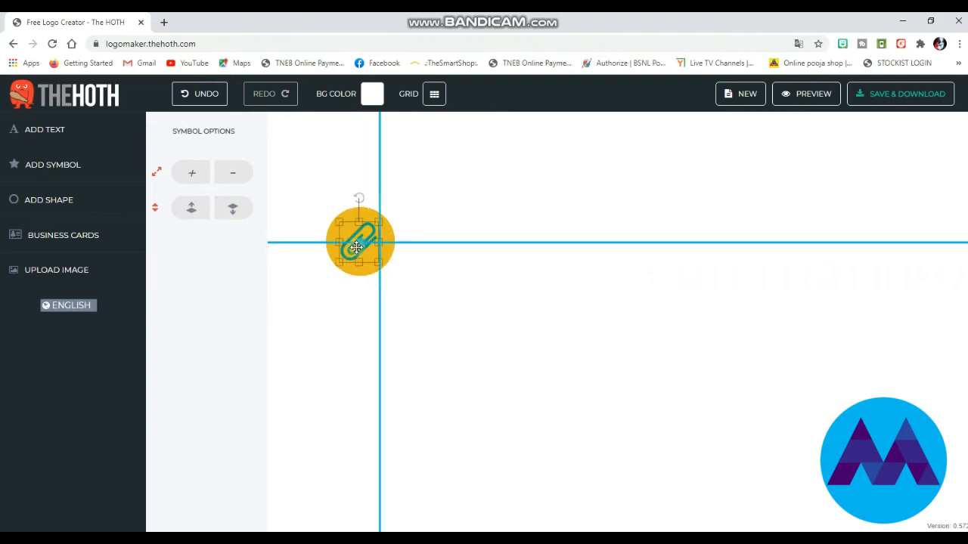
pyautogui.rightClick(356, 247)
pyautogui.click(575, 325)
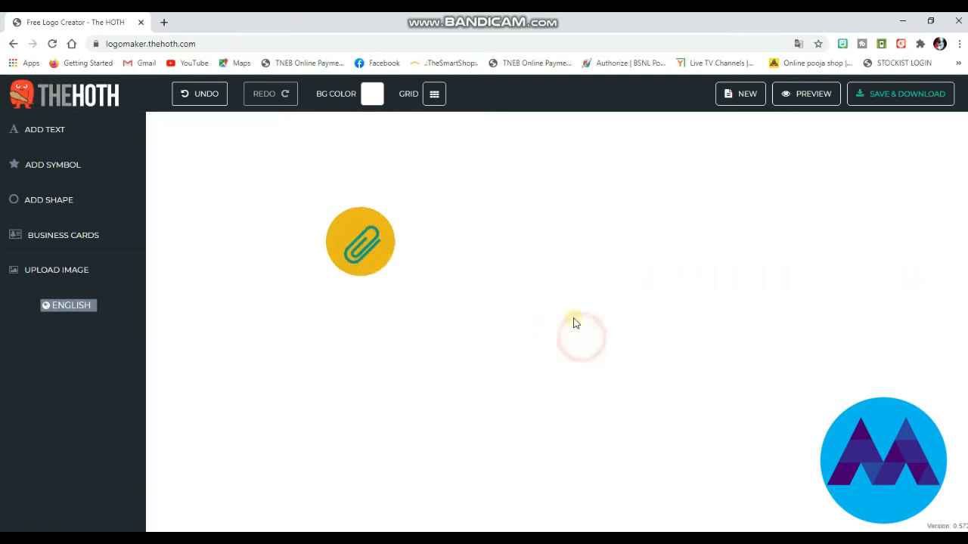
# - Align the paperclip with the centre of the yellow circle using the alignment guides
pyautogui.moveTo(355, 239); pyautogui.dragTo(360, 243)
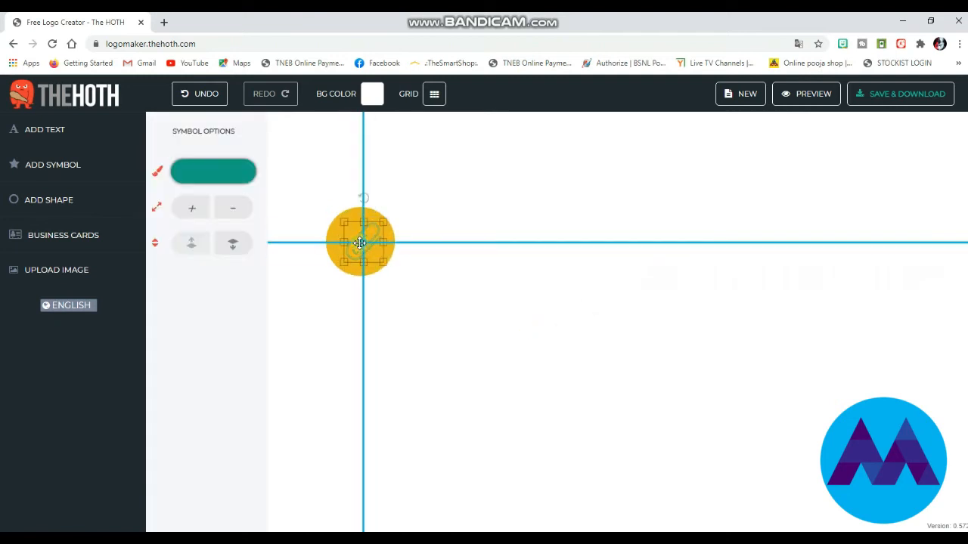
pyautogui.rightClick(360, 243)
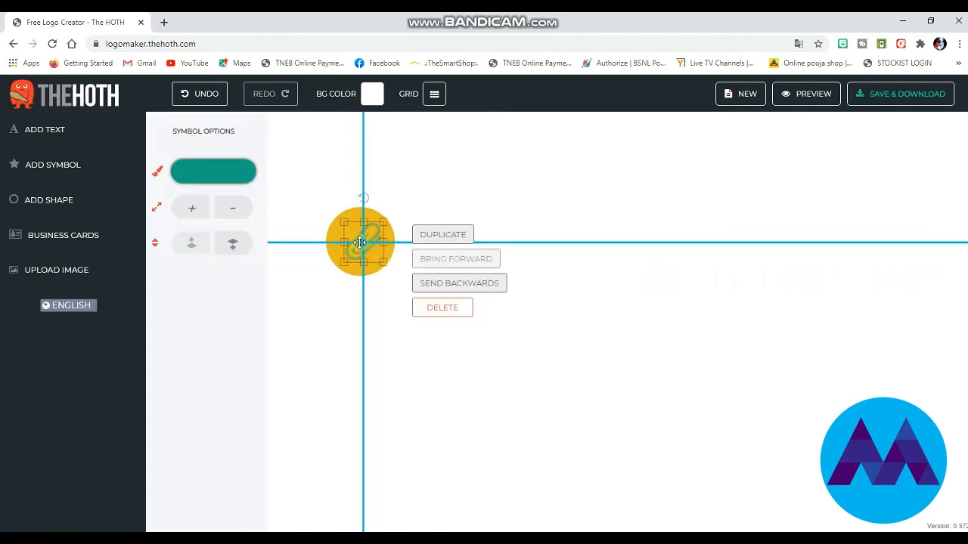
pyautogui.click(424, 323)
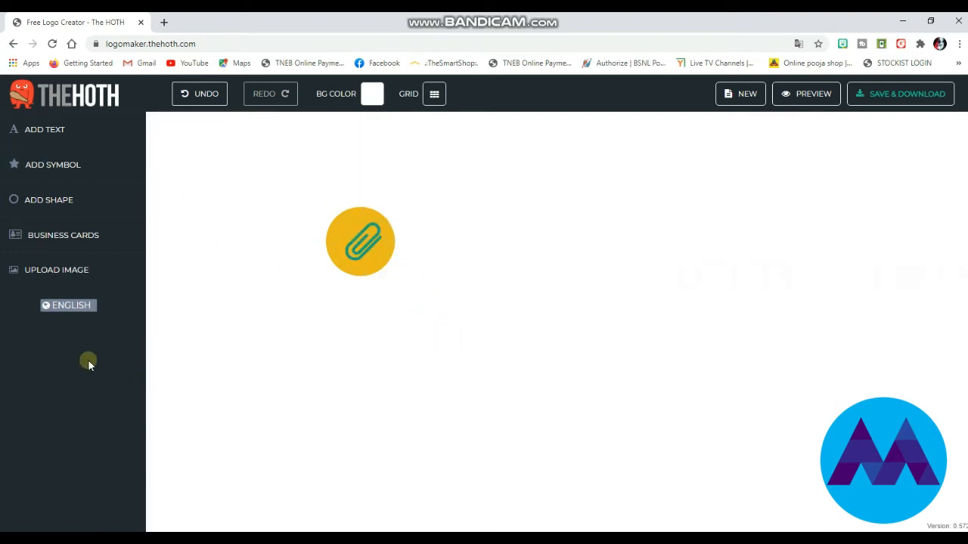
# - Add a text element to the logo reading "MOTI TECH INFO"
pyautogui.click(66, 140)
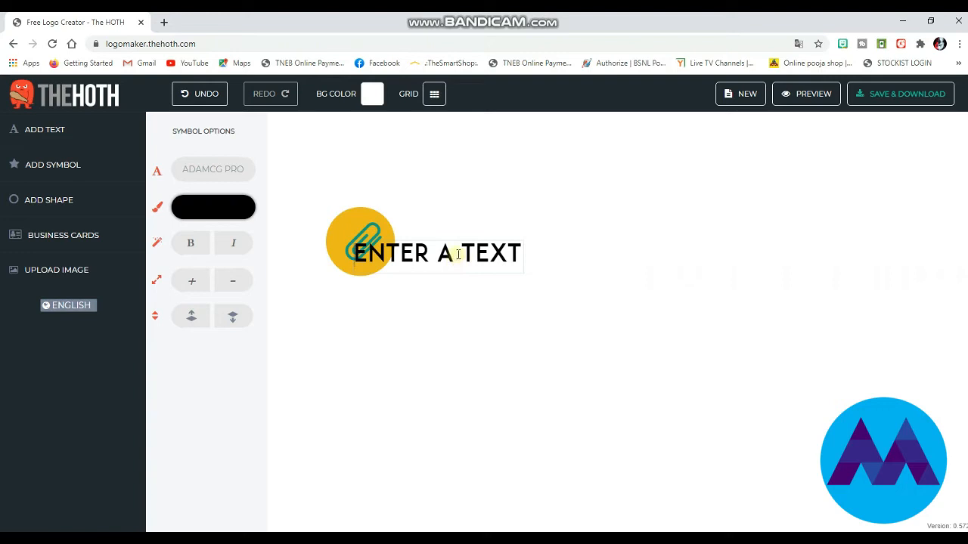
pyautogui.moveTo(457, 254); pyautogui.dragTo(351, 242)
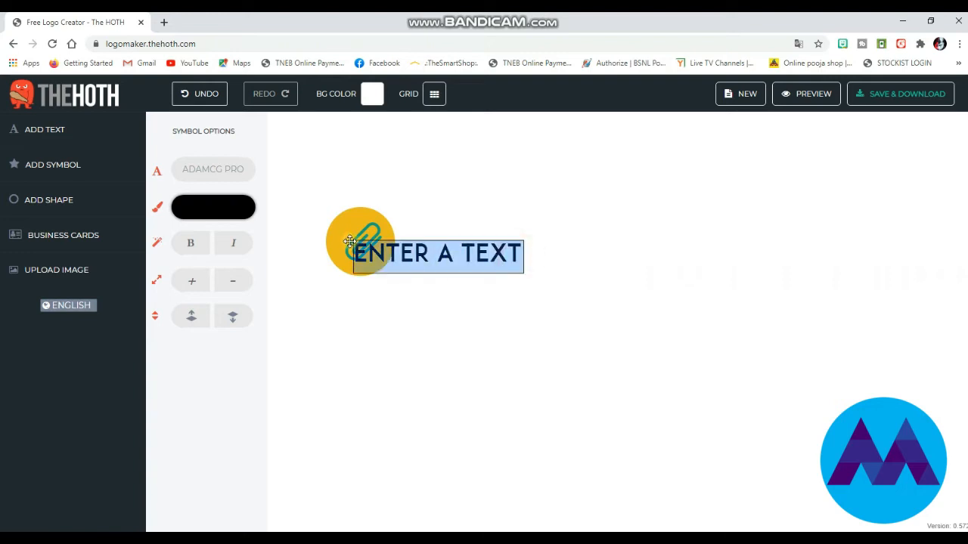
pyautogui.press('BackSpace')
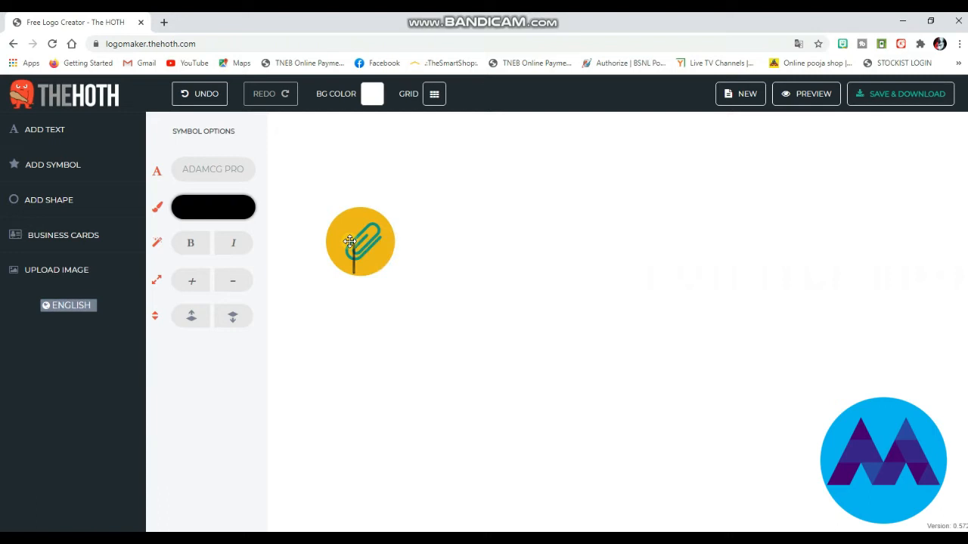
pyautogui.write('MOTISSH')
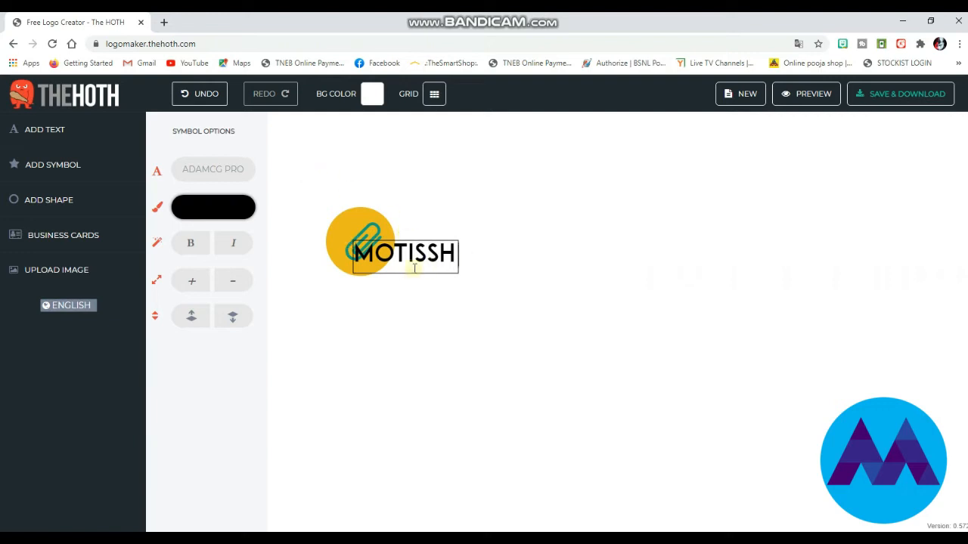
pyautogui.moveTo(456, 256); pyautogui.dragTo(290, 242)
pyautogui.press('BackSpace')
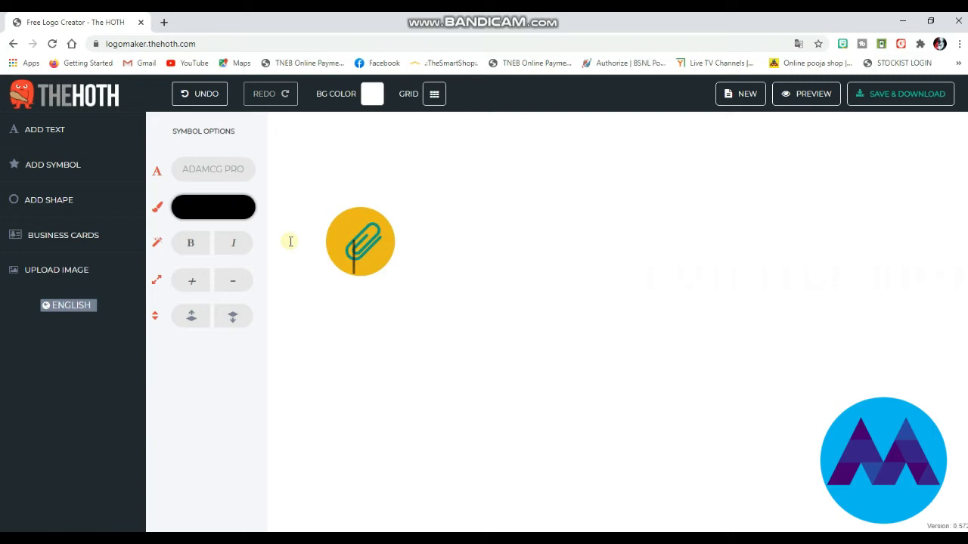
pyautogui.write('MOTI TECH O')
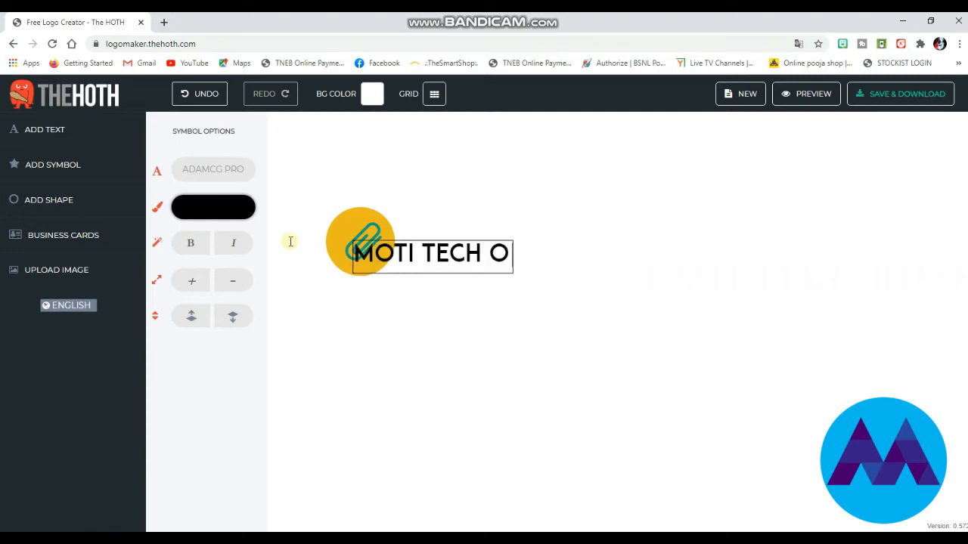
pyautogui.press('BackSpace')
pyautogui.write('INFO')
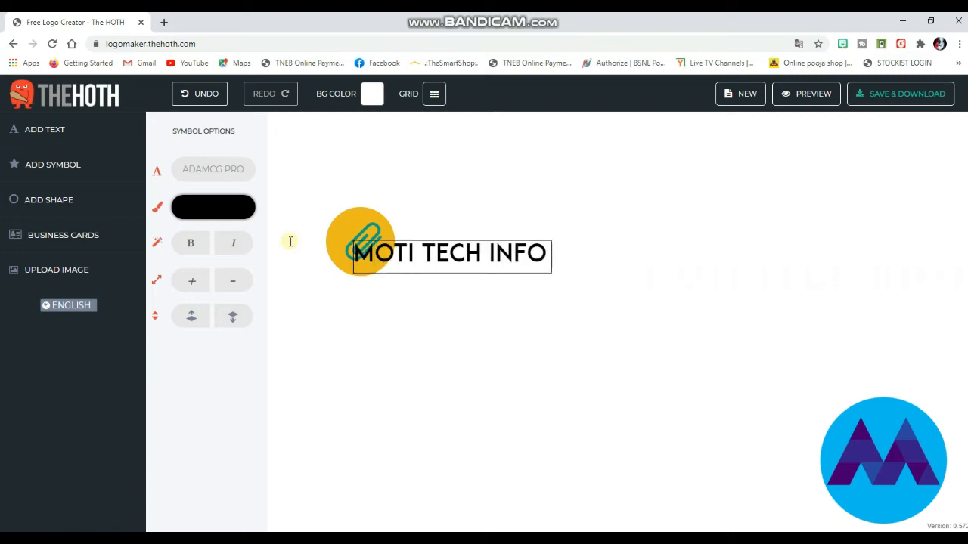
pyautogui.click(523, 289)
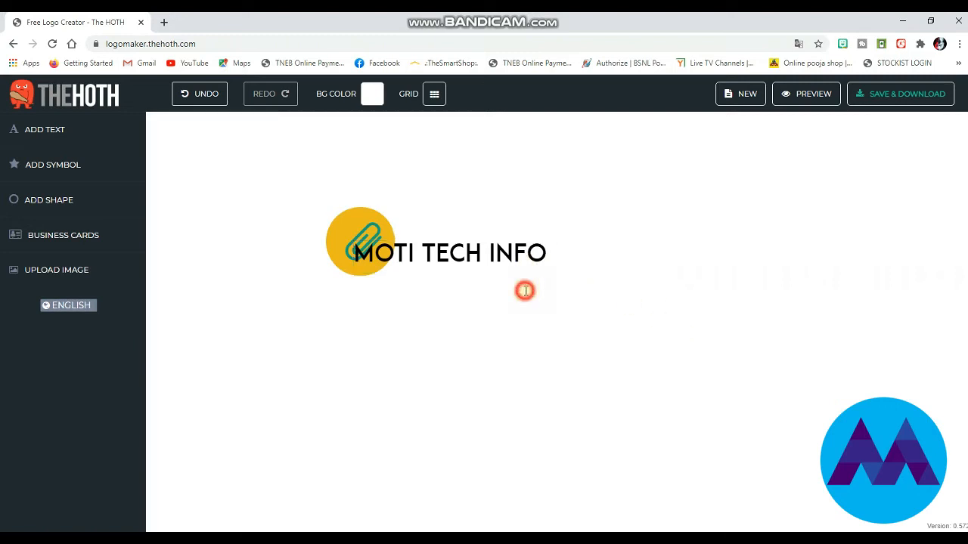
# - Move the "MOTI TECH INFO" text beside the yellow circle, vertically centred on it using the alignment guides
pyautogui.click(522, 257)
pyautogui.rightClick(527, 255)
pyautogui.moveTo(527, 253); pyautogui.dragTo(569, 242)
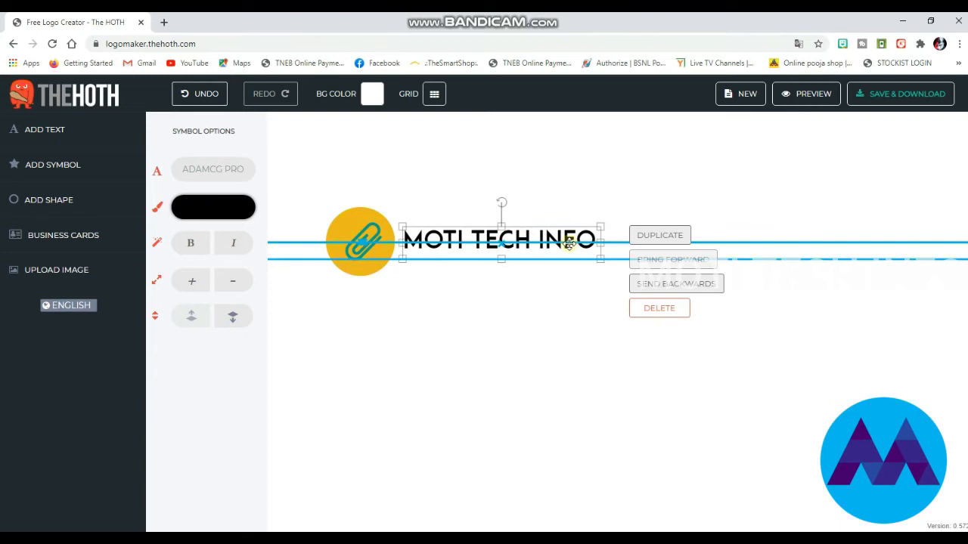
pyautogui.click(552, 281)
pyautogui.click(547, 244)
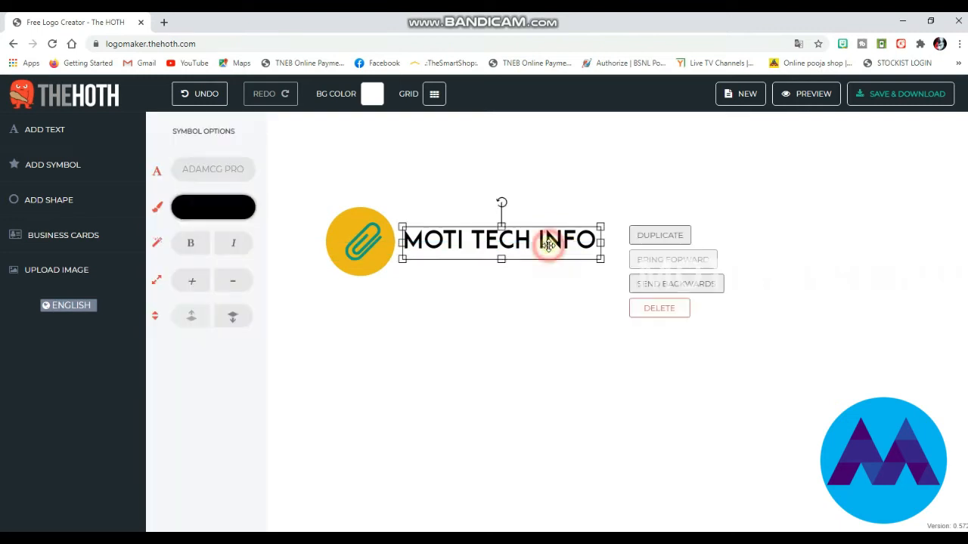
pyautogui.click(568, 295)
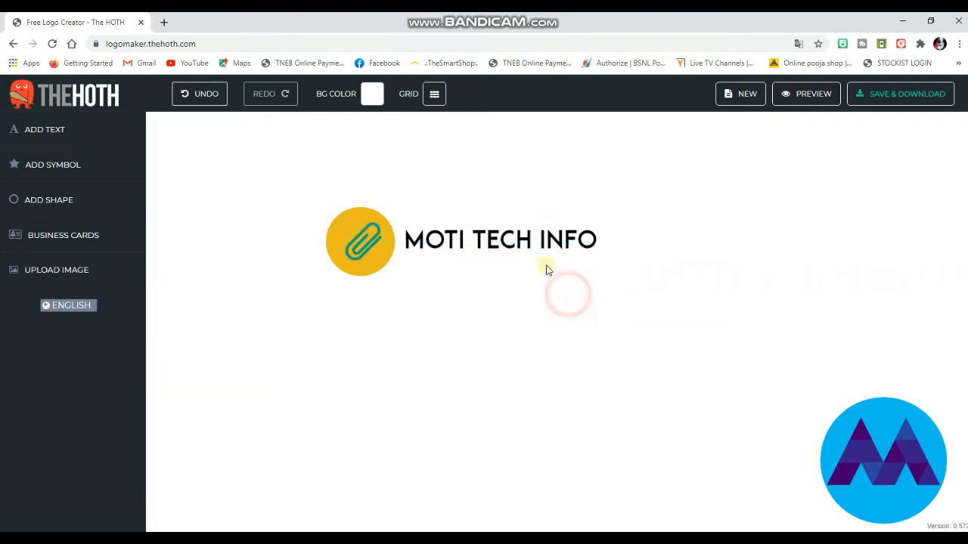
pyautogui.click(546, 243)
pyautogui.click(370, 287)
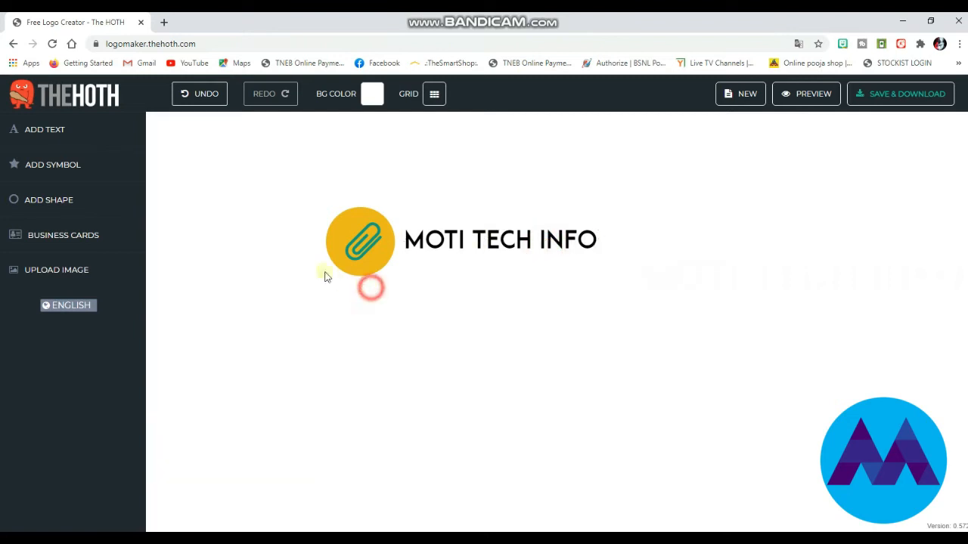
# - Add a second text element to the logo reading "THE TECH"
pyautogui.click(58, 128)
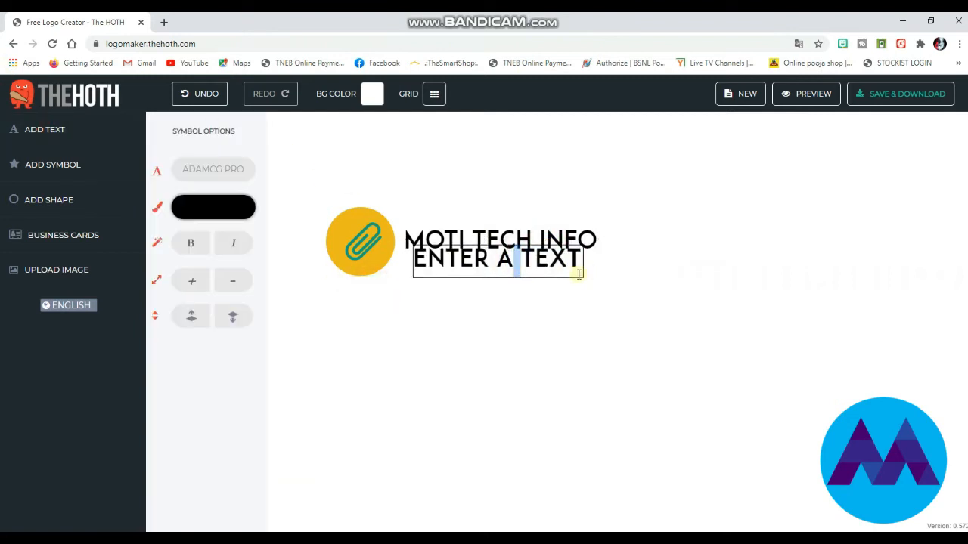
pyautogui.moveTo(580, 262); pyautogui.dragTo(412, 256)
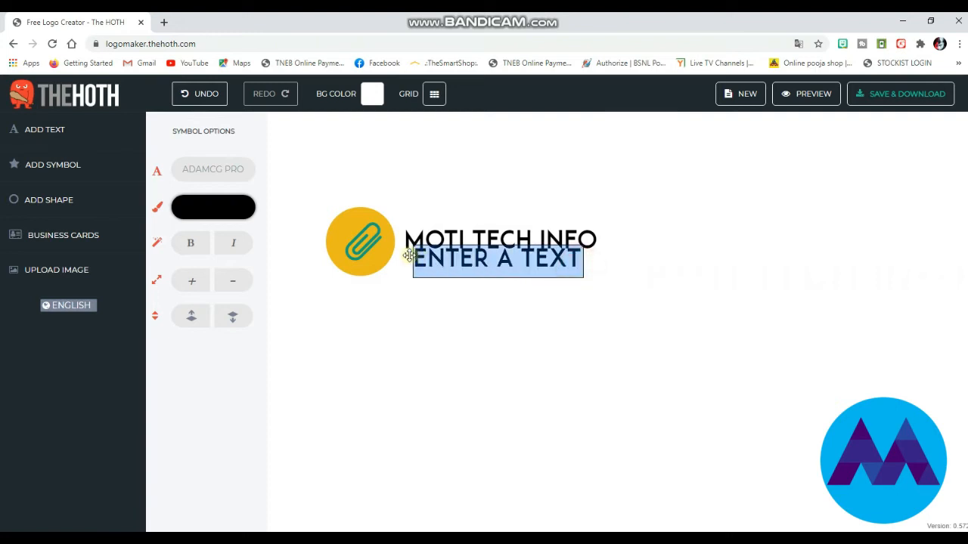
pyautogui.press('BackSpace')
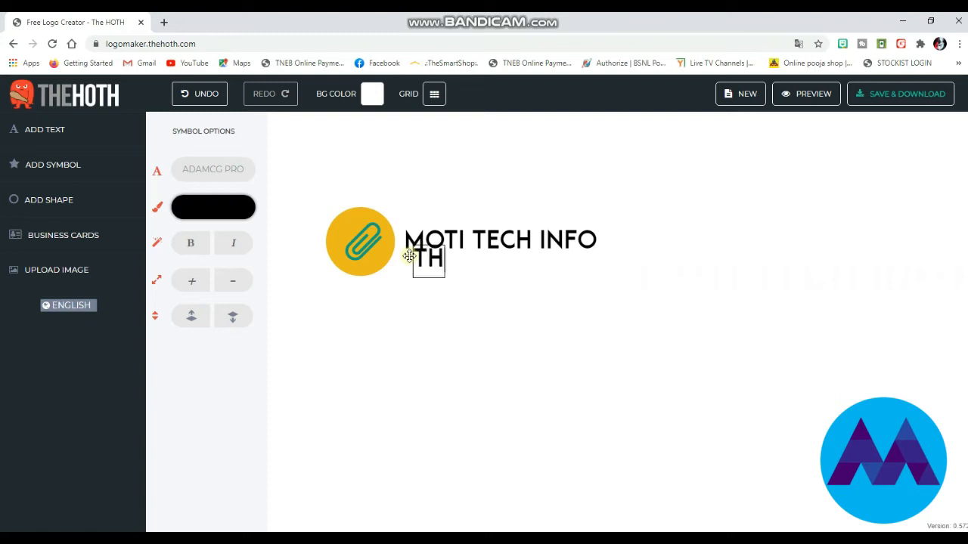
pyautogui.write('E TECH')
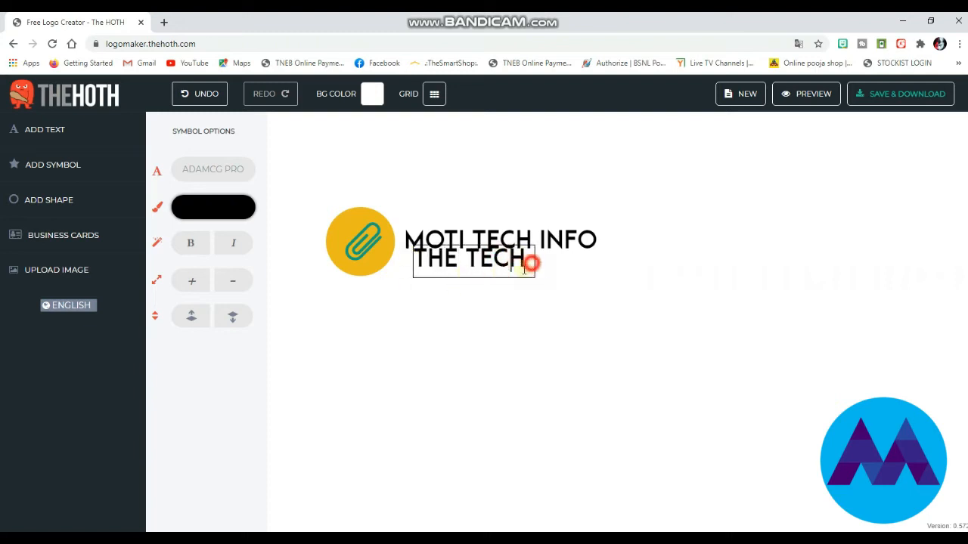
# - Shrink the "THE TECH" text slightly and place it just beneath the start of "MOTI TECH INFO"
pyautogui.click(488, 310)
pyautogui.moveTo(508, 275); pyautogui.dragTo(531, 264)
pyautogui.click(490, 270)
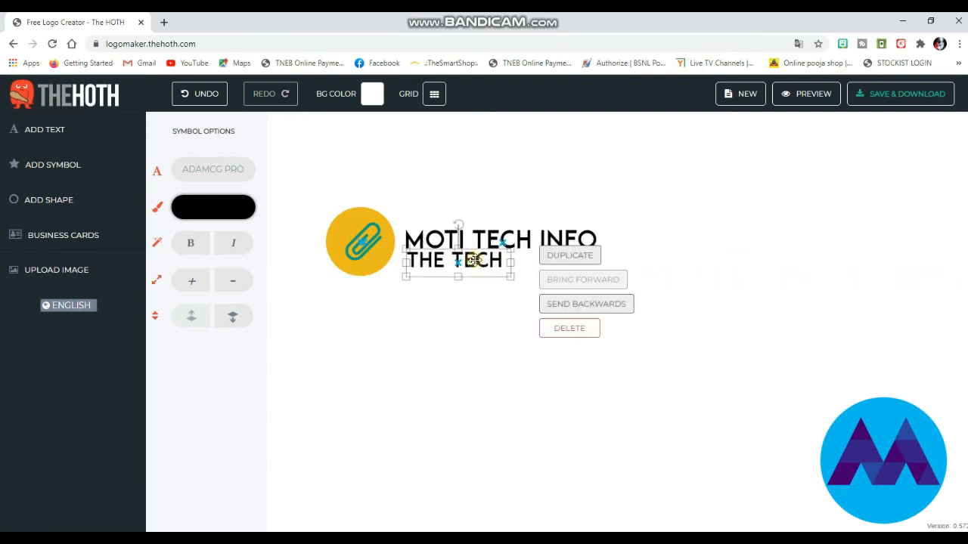
# - Change the colour of the "THE TECH" text to dark purple
pyautogui.click(220, 209)
pyautogui.moveTo(276, 220)
pyautogui.mouseDown()
pyautogui.moveTo(272, 250)
pyautogui.moveTo(297, 270)
pyautogui.mouseUp()
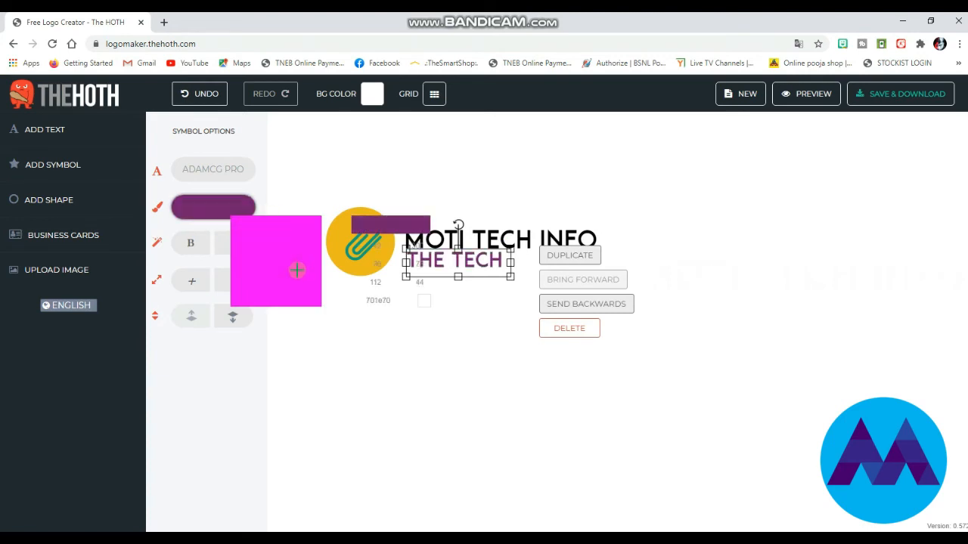
pyautogui.click(490, 263)
# - Preview fonts on the "THE TECH" text and set its font to Chunky
pyautogui.click(213, 168)
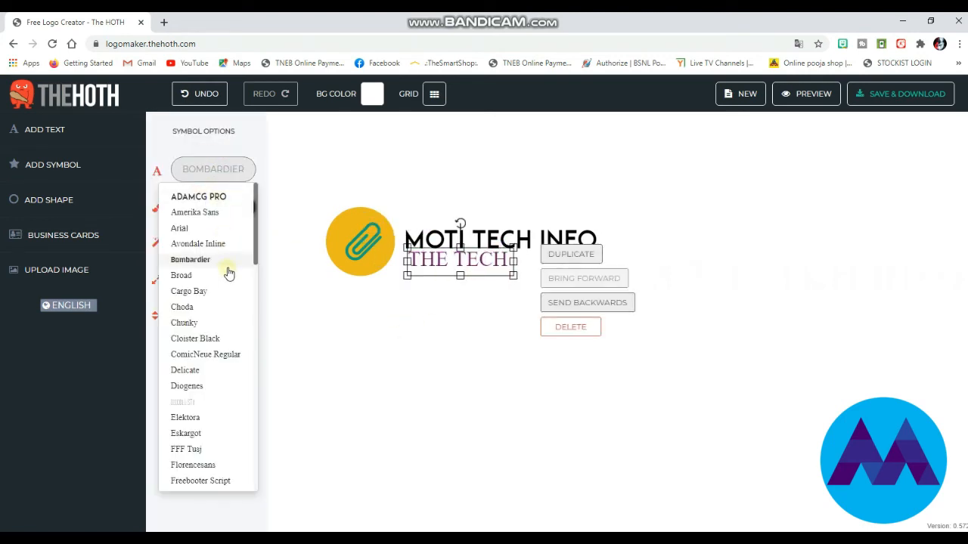
pyautogui.click(344, 170)
pyautogui.click(433, 266)
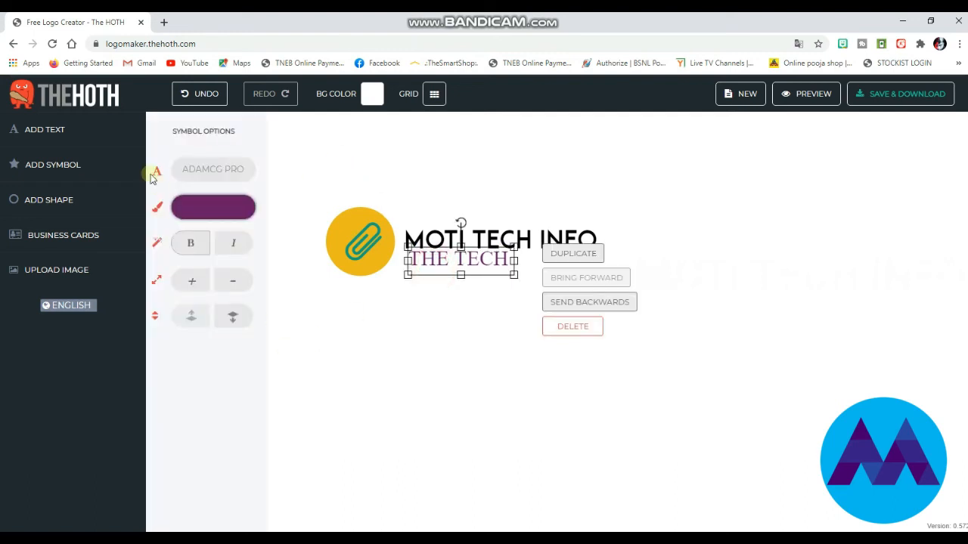
pyautogui.click(226, 180)
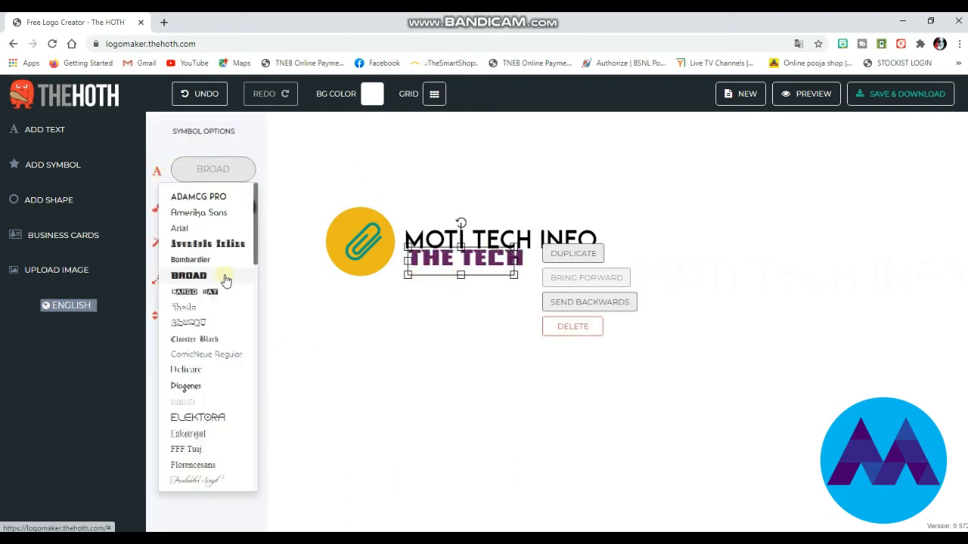
pyautogui.click(225, 329)
pyautogui.click(423, 340)
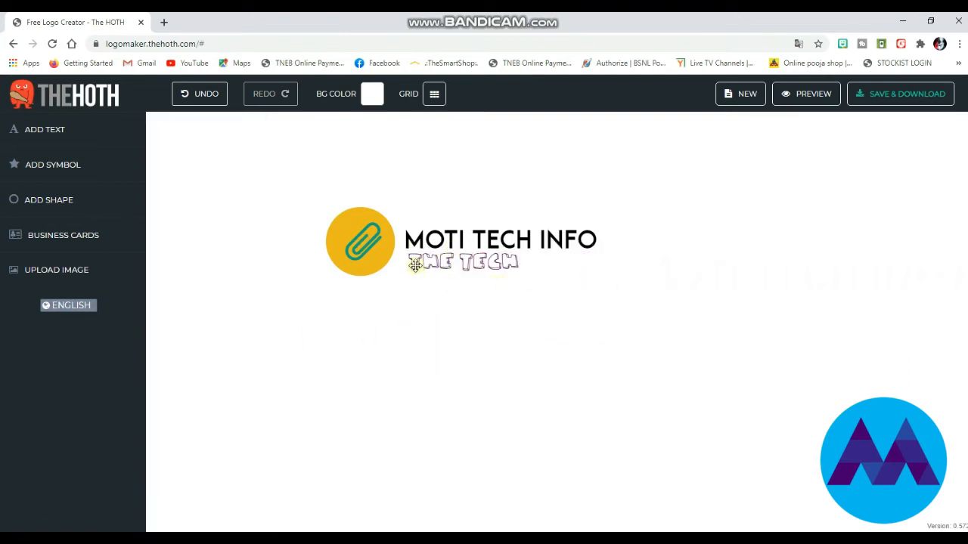
# - Duplicate the "MOTI TECH INFO" text and place the copy below "THE TECH"
pyautogui.click(529, 291)
pyautogui.click(553, 235)
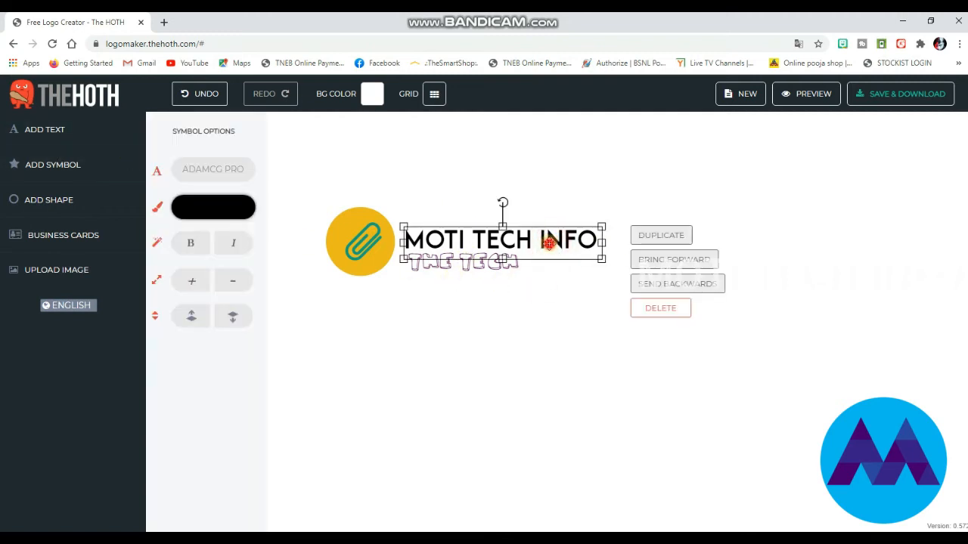
pyautogui.rightClick(550, 245)
pyautogui.click(660, 235)
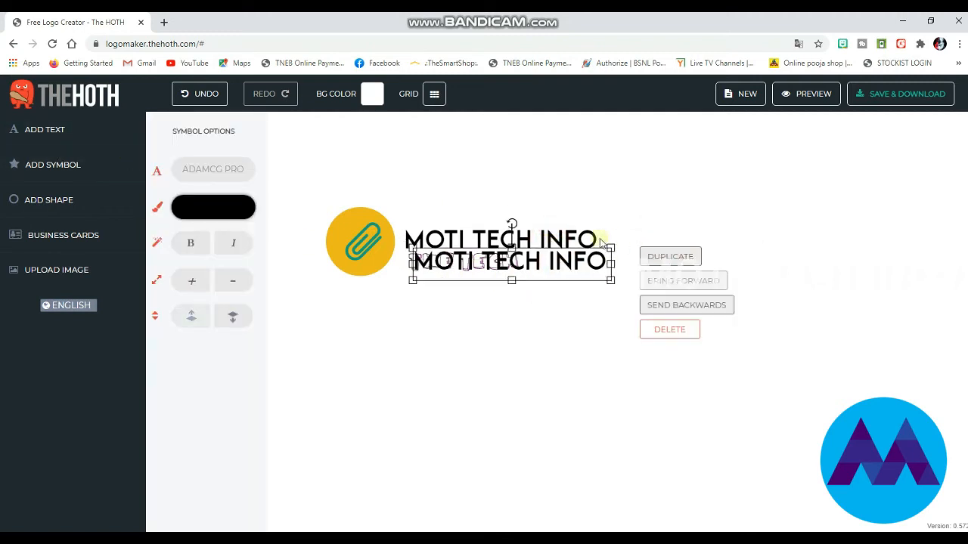
pyautogui.moveTo(573, 266); pyautogui.dragTo(532, 282)
# - Delete "MOTI TECH" from the duplicated text so that it reads only "INFO"
pyautogui.click(535, 282)
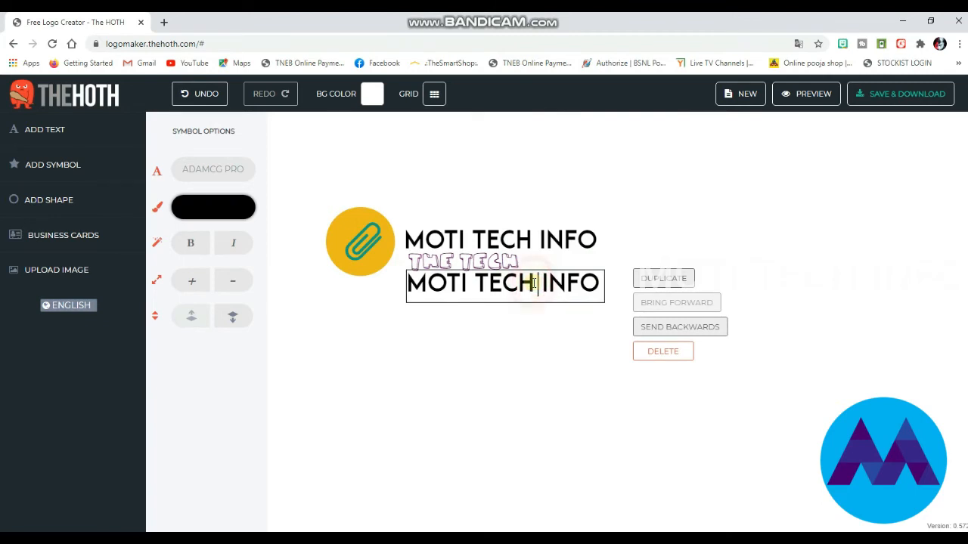
pyautogui.press('BackSpace')
pyautogui.press('BackSpace')
pyautogui.press('BackSpace')
pyautogui.press('BackSpace')
pyautogui.press('BackSpace')
pyautogui.press('BackSpace')
pyautogui.press('BackSpace')
pyautogui.press('BackSpace')
pyautogui.press('BackSpace')
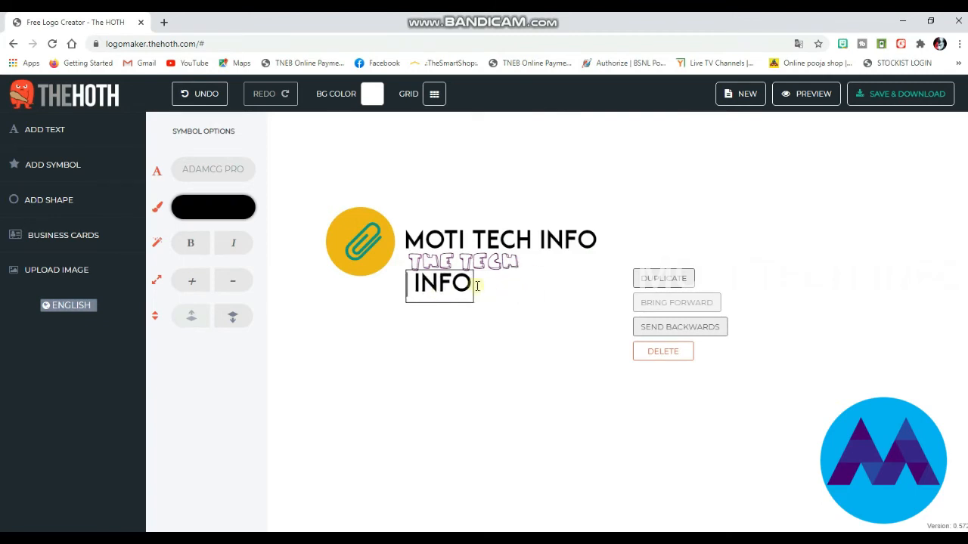
# - Preview fonts on the separate "INFO" text below "THE TECH" and set its font to Metrolox
pyautogui.moveTo(472, 285); pyautogui.dragTo(415, 279)
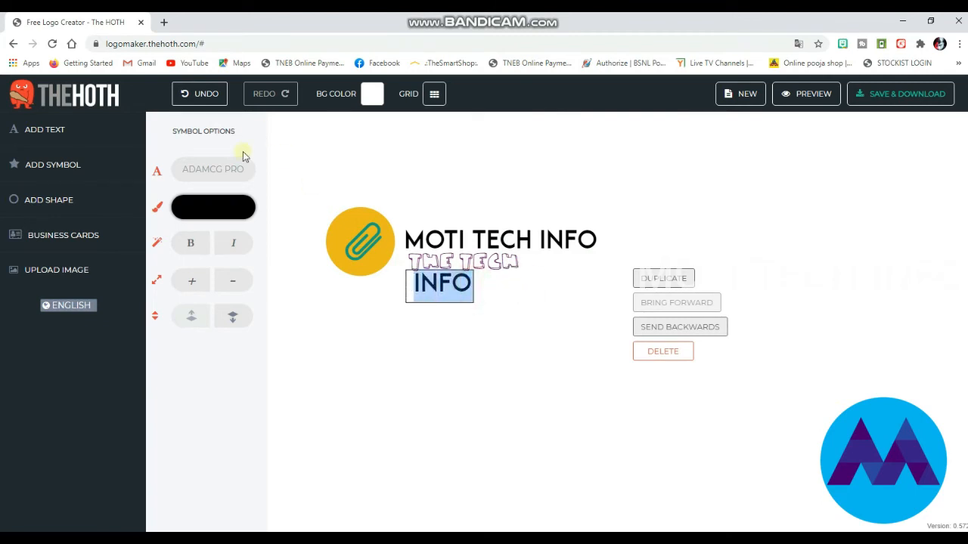
pyautogui.click(234, 177)
pyautogui.click(238, 175)
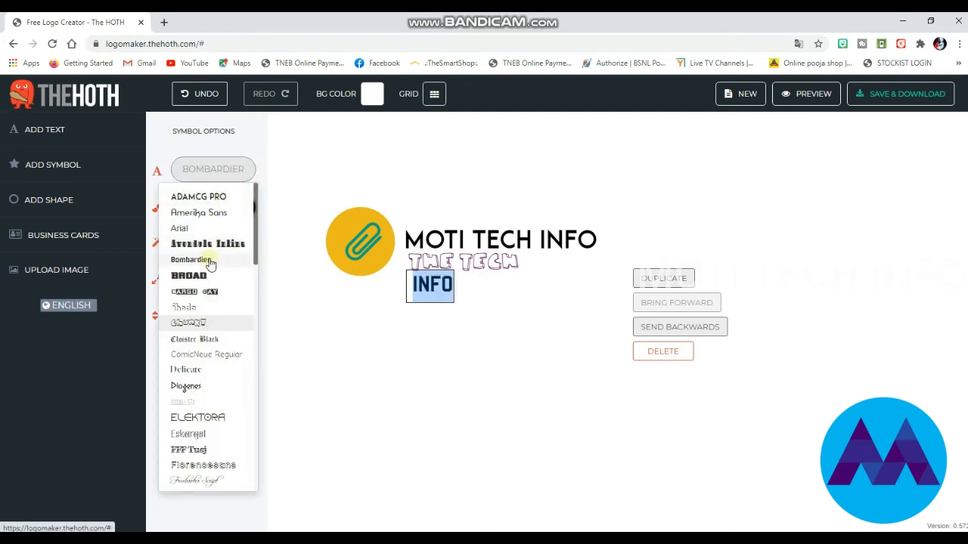
pyautogui.scroll(-1, 215, 302)
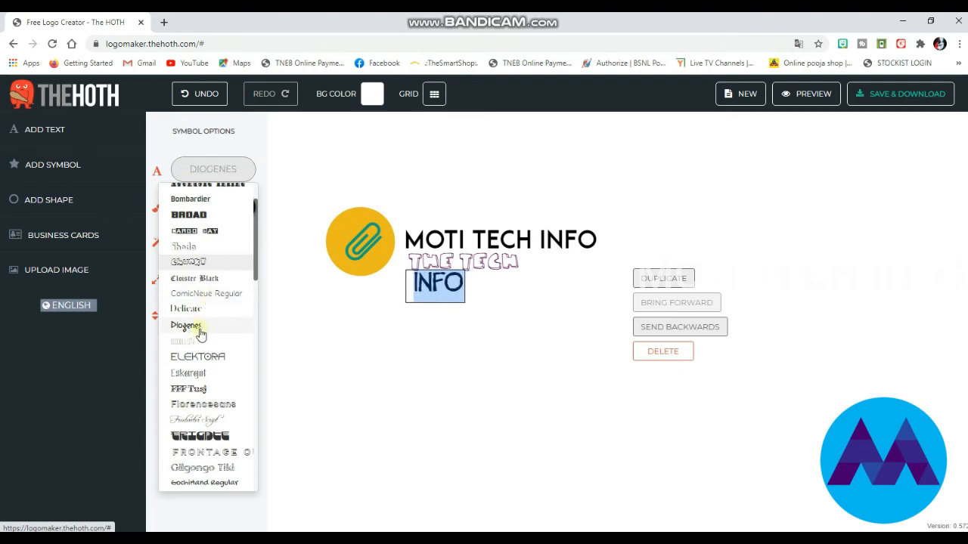
pyautogui.scroll(-3, 198, 378)
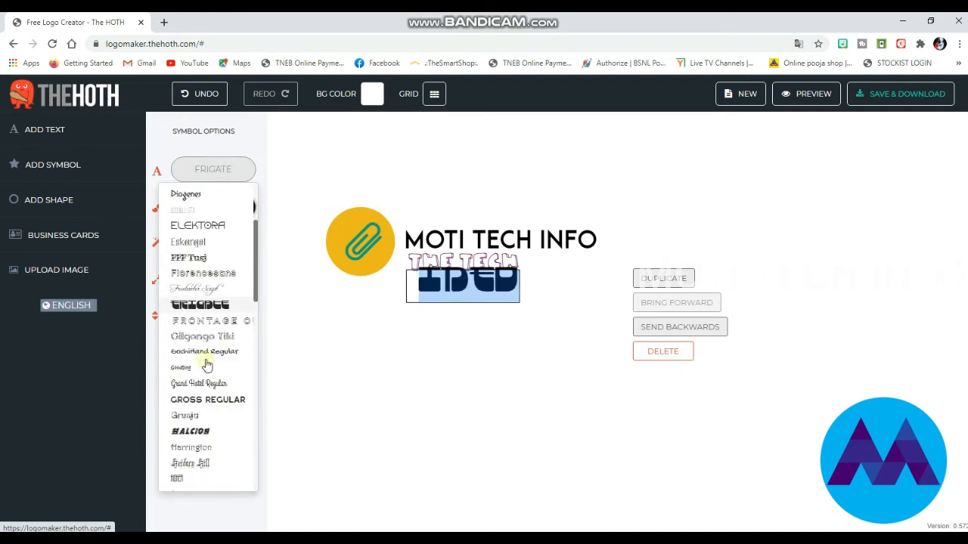
pyautogui.scroll(-3, 205, 367)
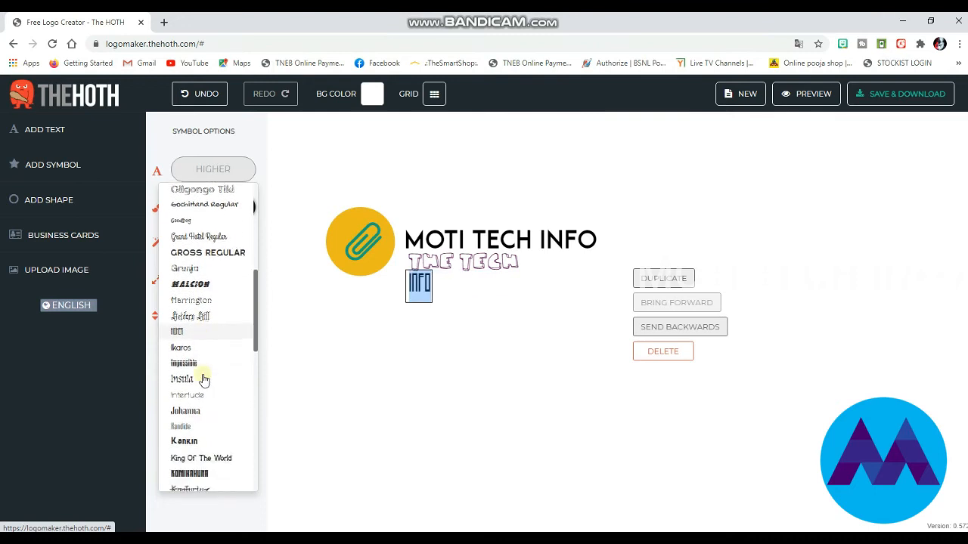
pyautogui.scroll(-3, 203, 374)
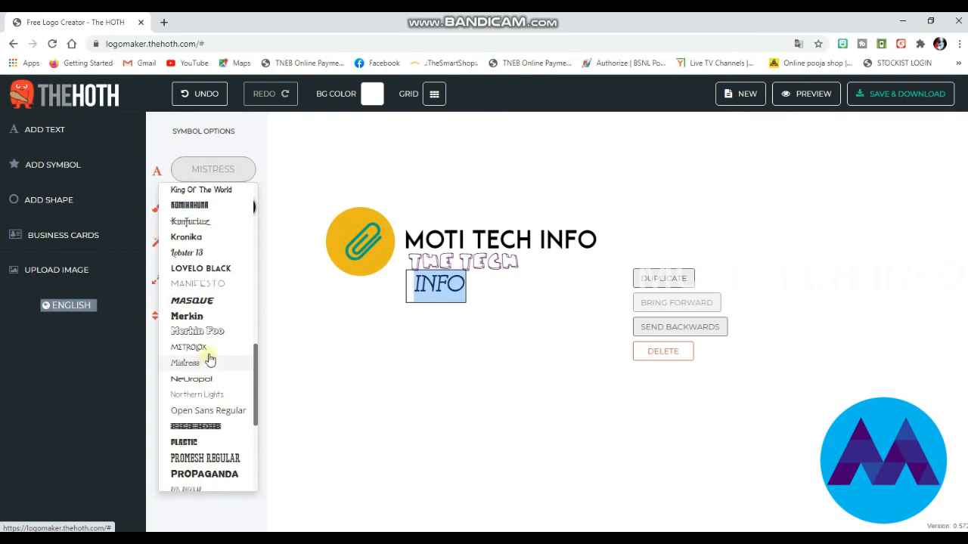
pyautogui.click(210, 357)
pyautogui.click(378, 368)
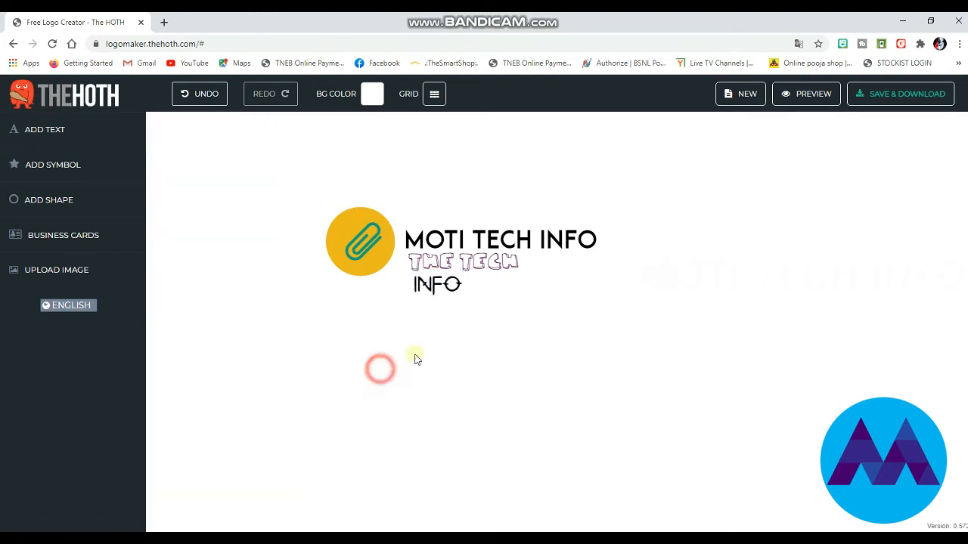
# - Delete "INFO" from the "MOTI TECH INFO" text so that it reads only "MOTI TECH"
pyautogui.click(598, 239)
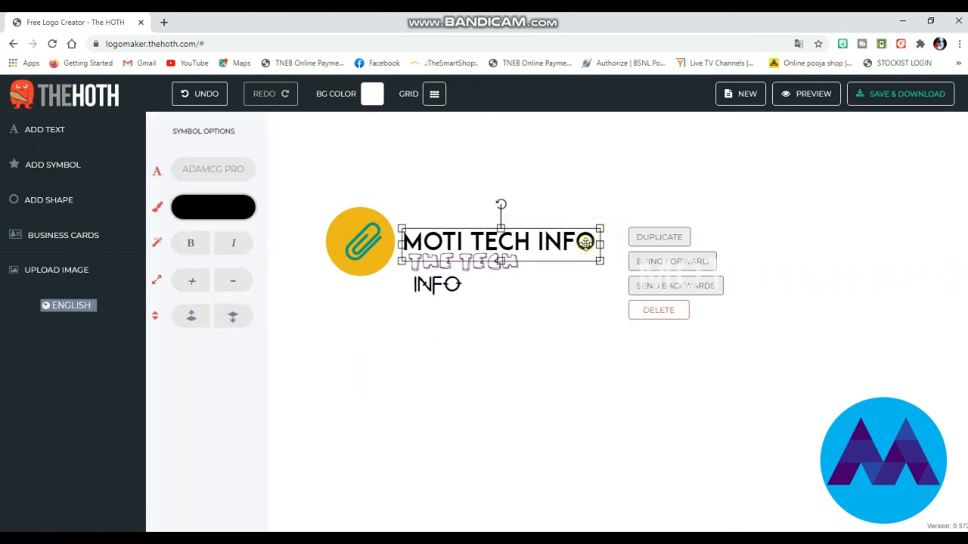
pyautogui.moveTo(586, 242); pyautogui.dragTo(590, 240)
pyautogui.click(596, 239)
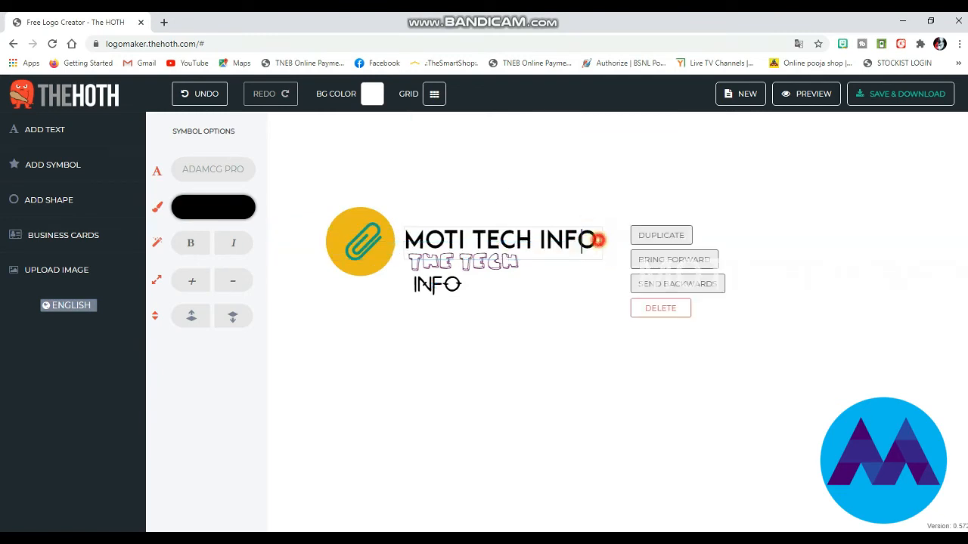
pyautogui.press('BackSpace')
pyautogui.press('BackSpace')
pyautogui.press('BackSpace')
pyautogui.press('BackSpace')
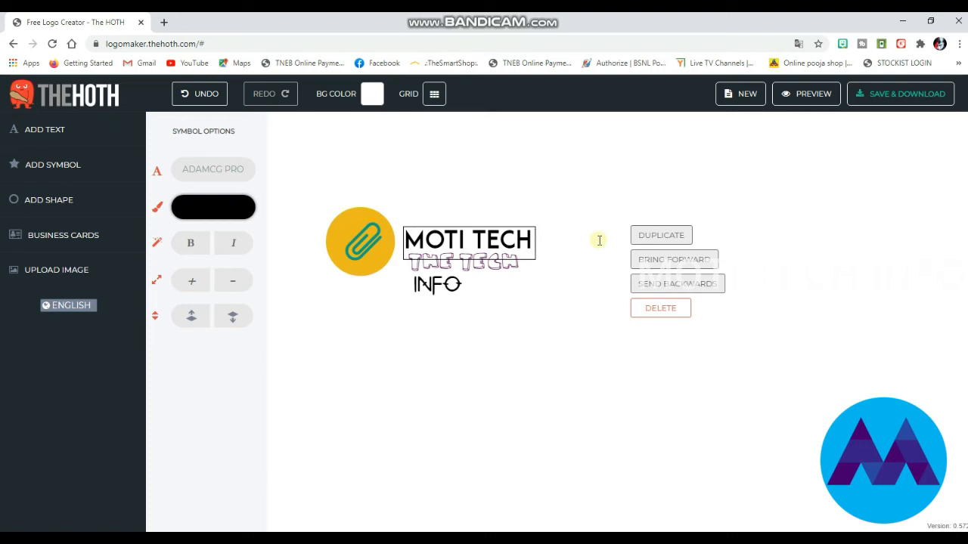
pyautogui.click(391, 326)
# - Move the separate "INFO" text to the right of "MOTI TECH" and enlarge it to span both text lines
pyautogui.moveTo(432, 289); pyautogui.dragTo(562, 242)
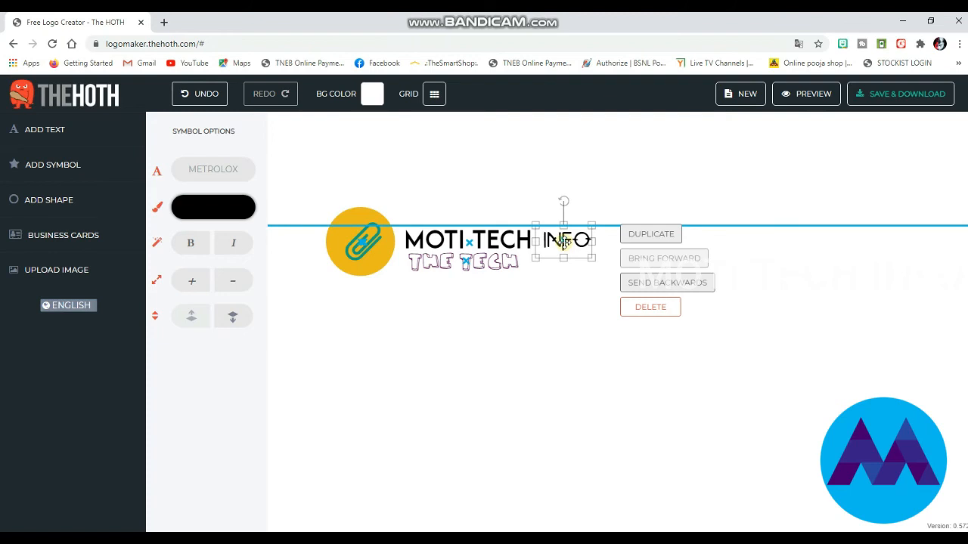
pyautogui.click(549, 322)
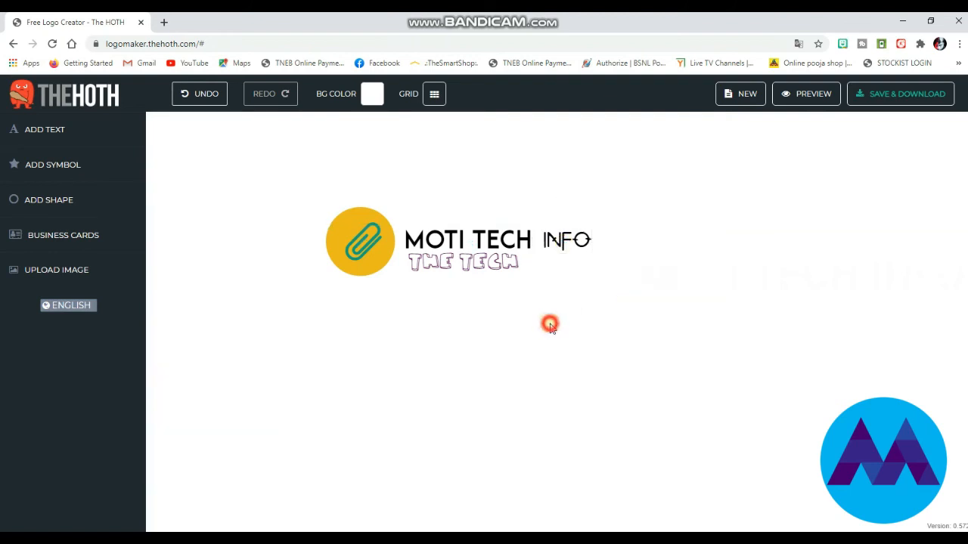
pyautogui.click(560, 242)
pyautogui.moveTo(589, 259); pyautogui.dragTo(611, 277)
pyautogui.click(610, 318)
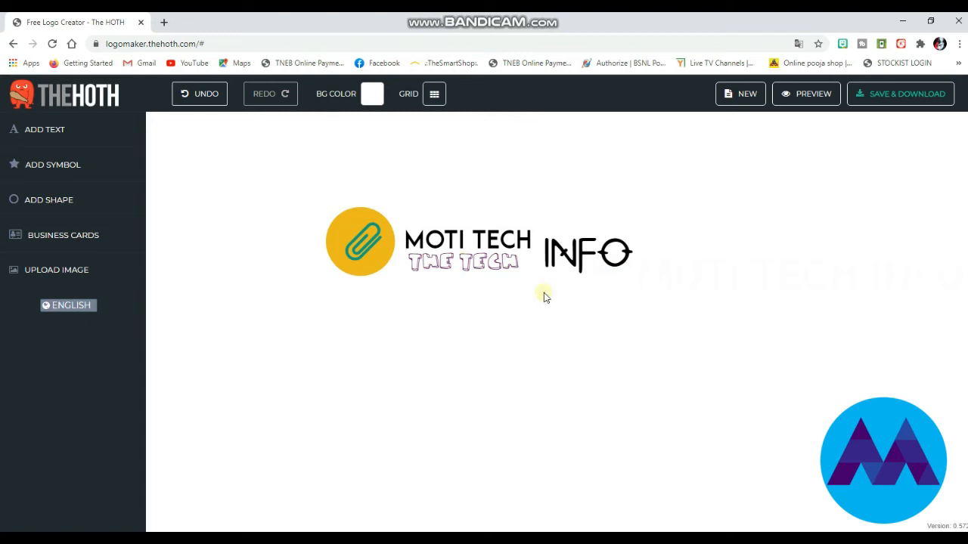
# - Look through the business card templates that use the logo, and close the gallery
pyautogui.click(32, 234)
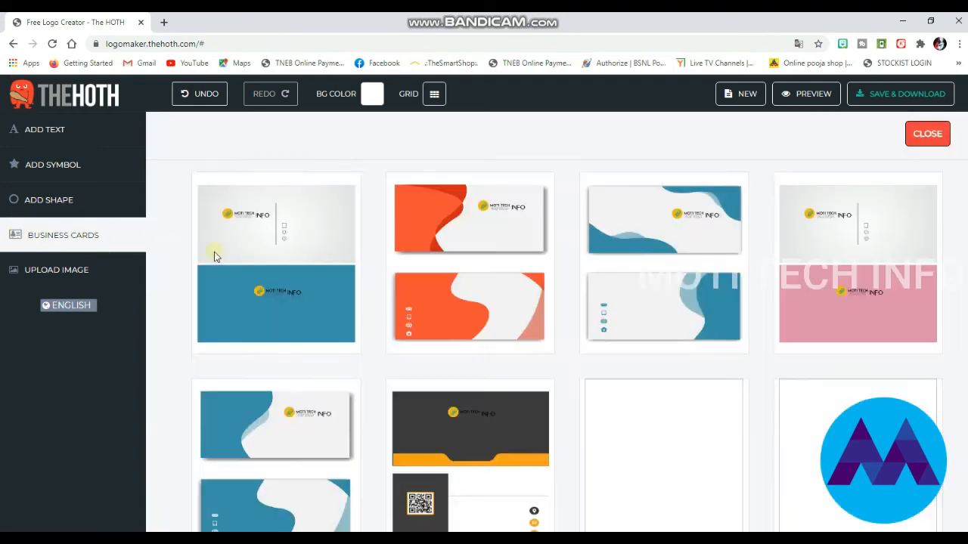
pyautogui.scroll(-3, 386, 319)
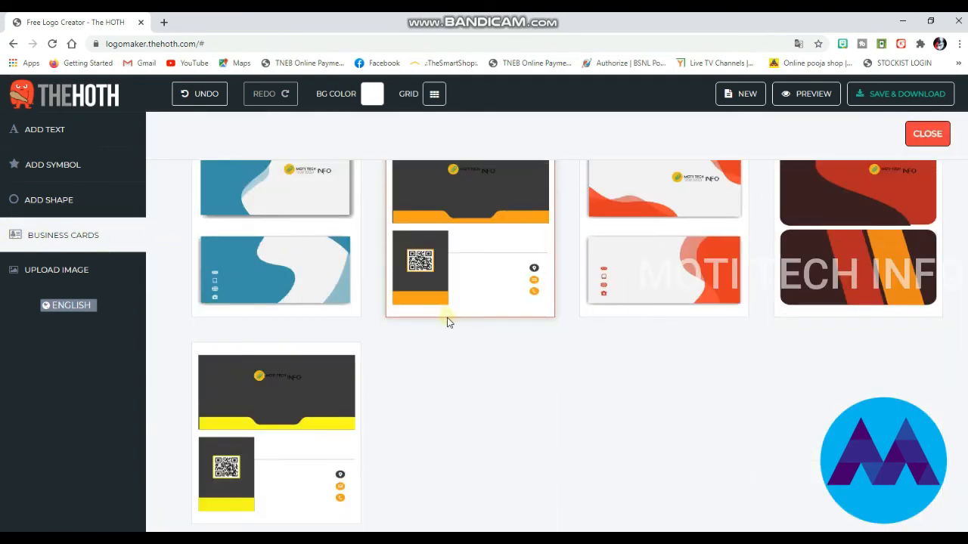
pyautogui.scroll(3, 407, 366)
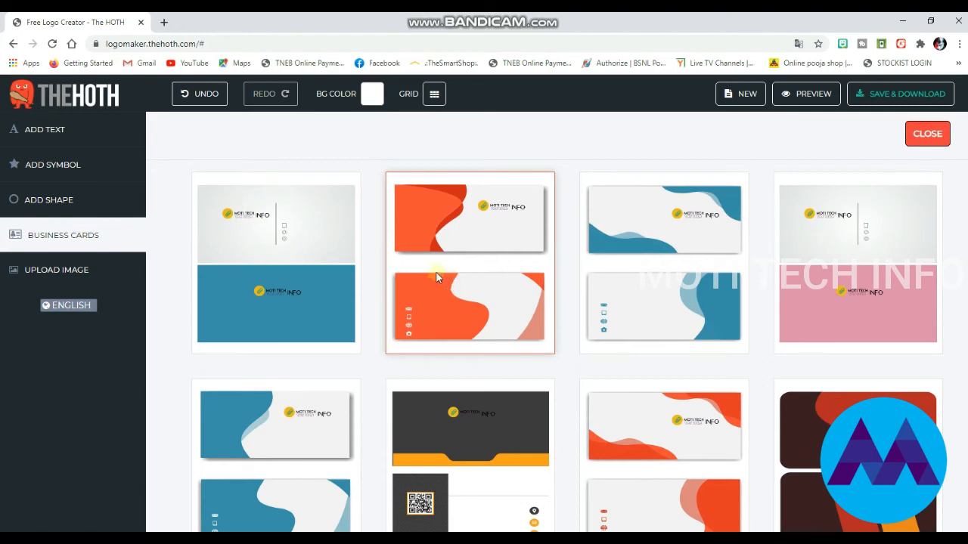
pyautogui.click(925, 134)
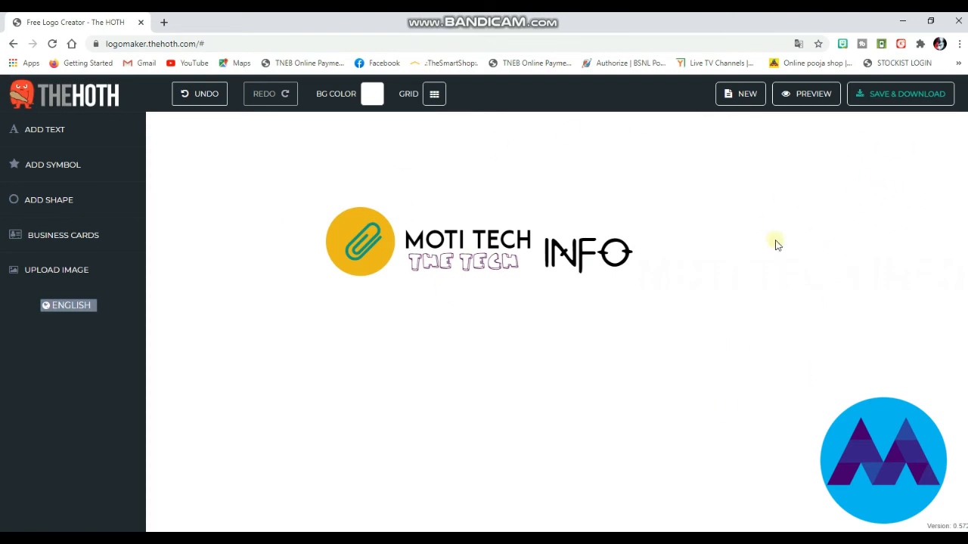
# - Save the logo project for download, providing the e-mail address in the save form
pyautogui.click(881, 97)
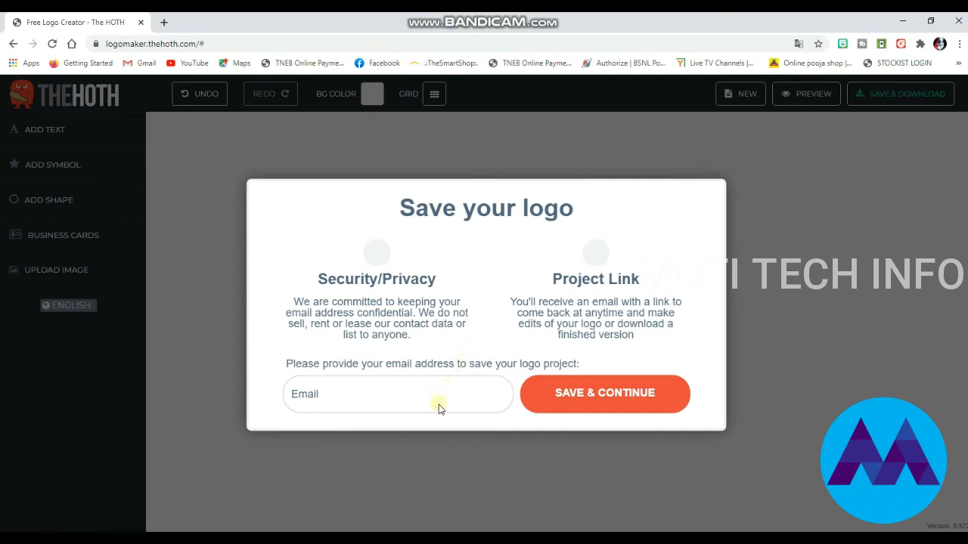
pyautogui.click(438, 406)
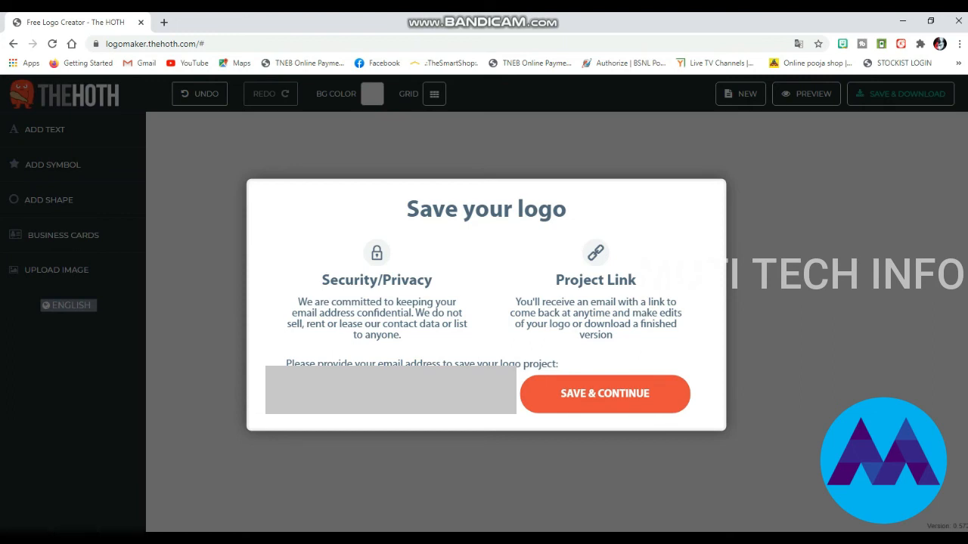
pyautogui.click(609, 396)
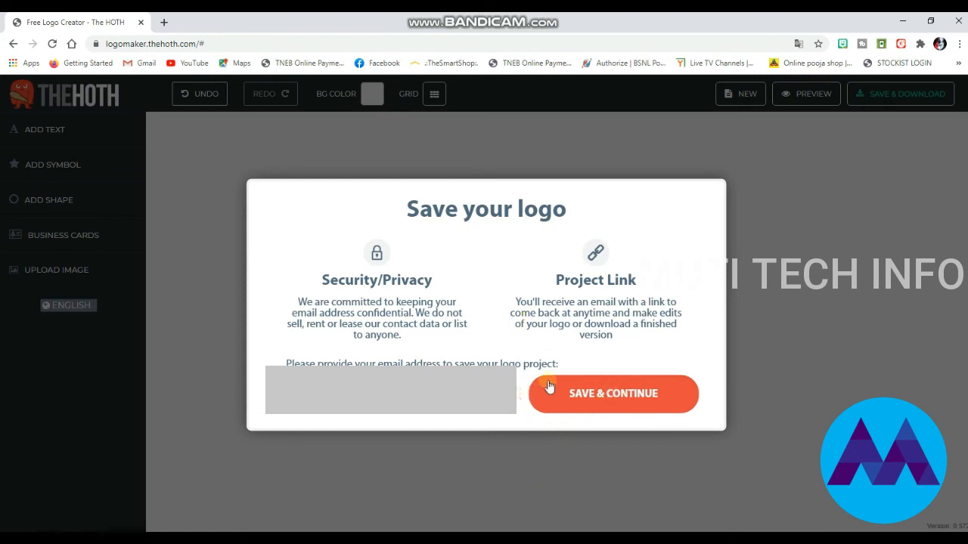
pyautogui.click(532, 427)
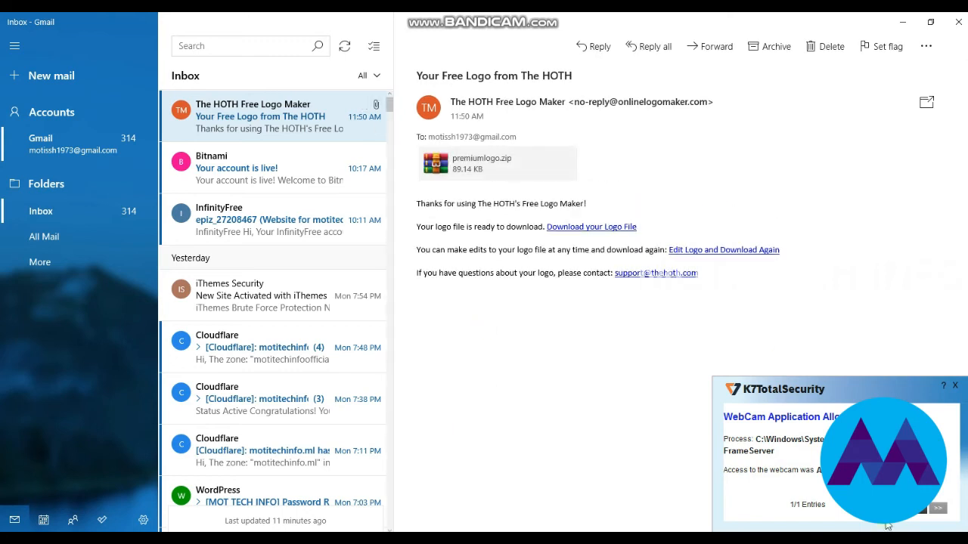
# - In the Mail app, download the logo file from The HOTH's message and inspect the downloaded 32849249.zip archive
pyautogui.click(918, 513)
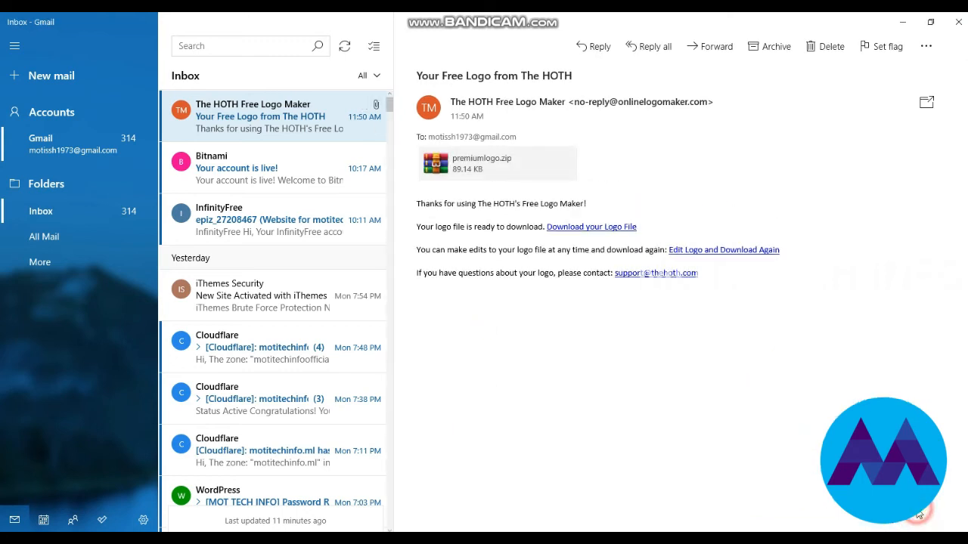
pyautogui.click(602, 230)
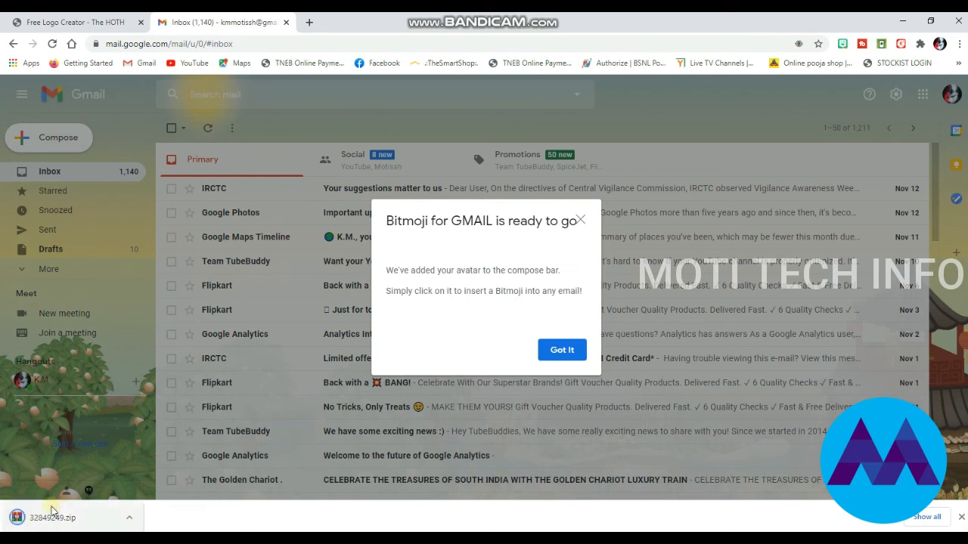
pyautogui.click(38, 518)
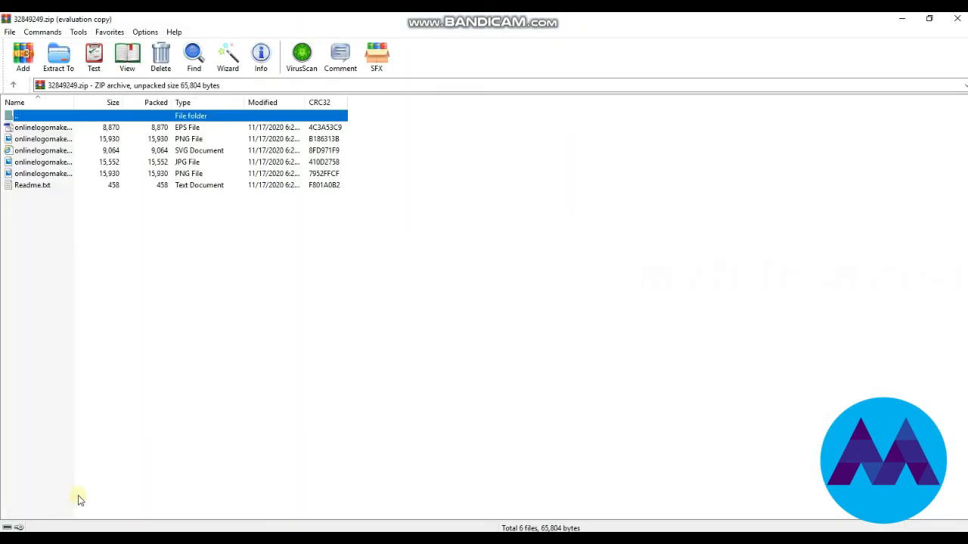
pyautogui.click(958, 18)
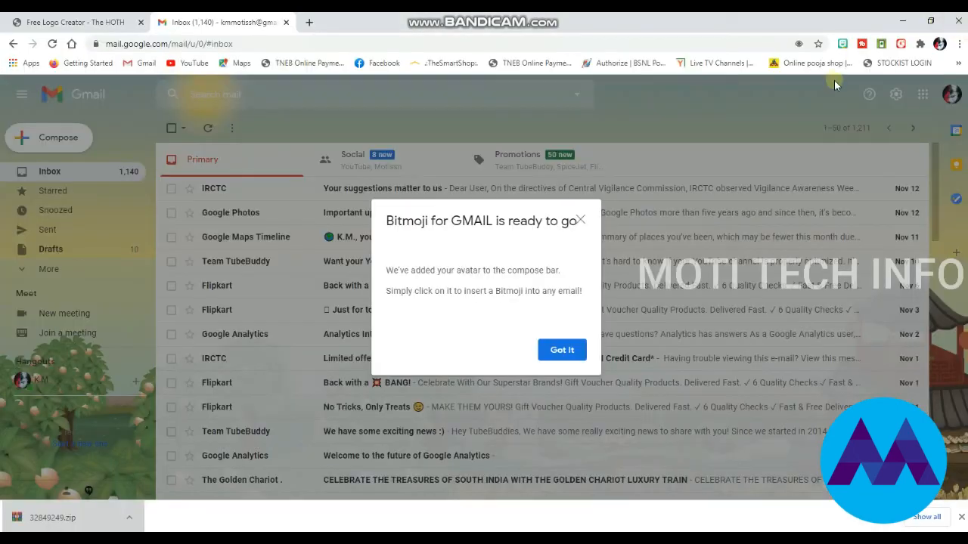
# - In File Explorer, extract the 32849249 archive directly into the Downloads folder
pyautogui.click(242, 539)
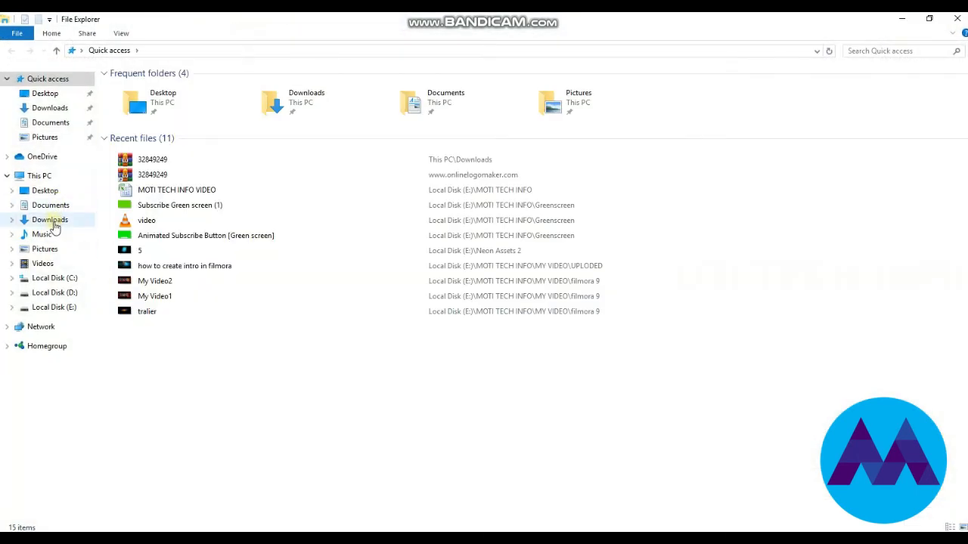
pyautogui.click(53, 225)
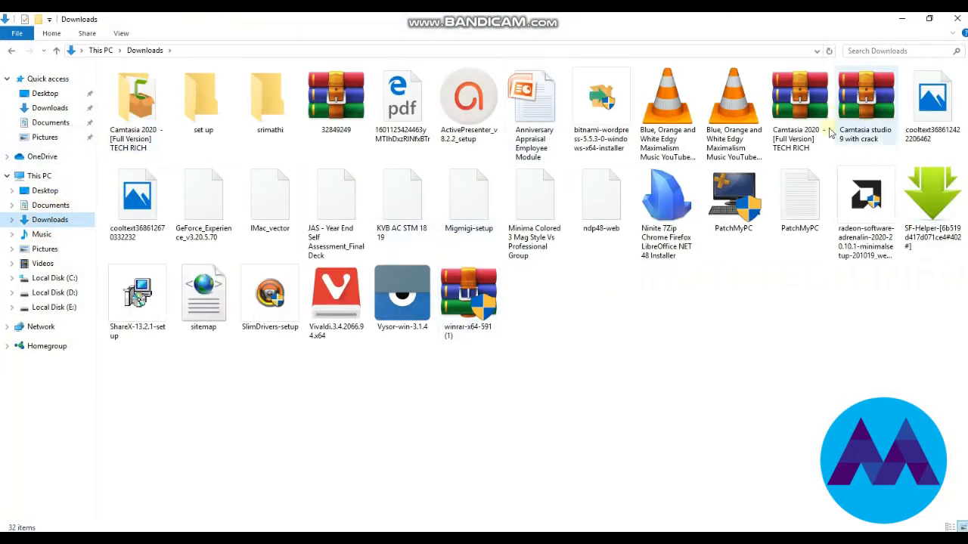
pyautogui.click(353, 104)
pyautogui.rightClick(352, 103)
pyautogui.click(391, 133)
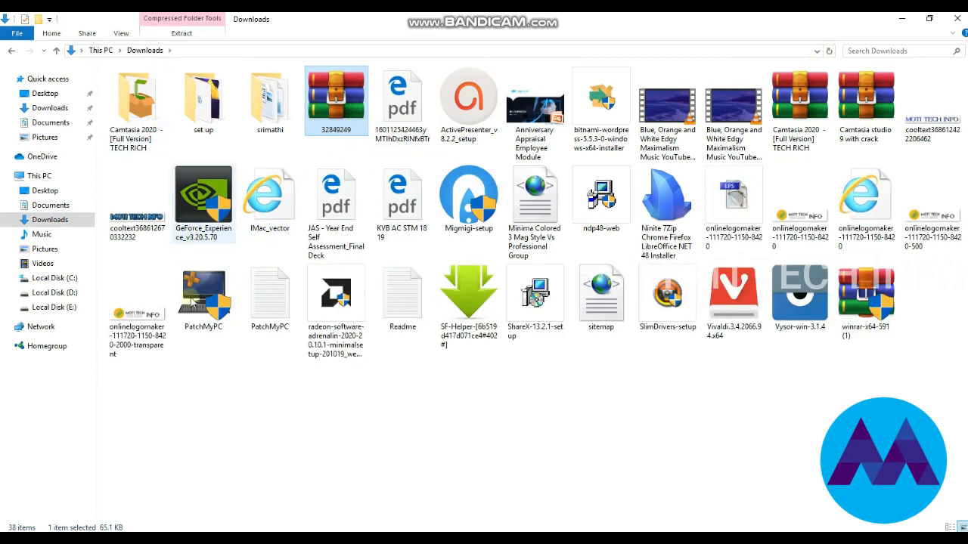
# - View the extracted 2000-transparent PNG and 500 JPG versions of the logo in Photos
pyautogui.doubleClick(151, 344)
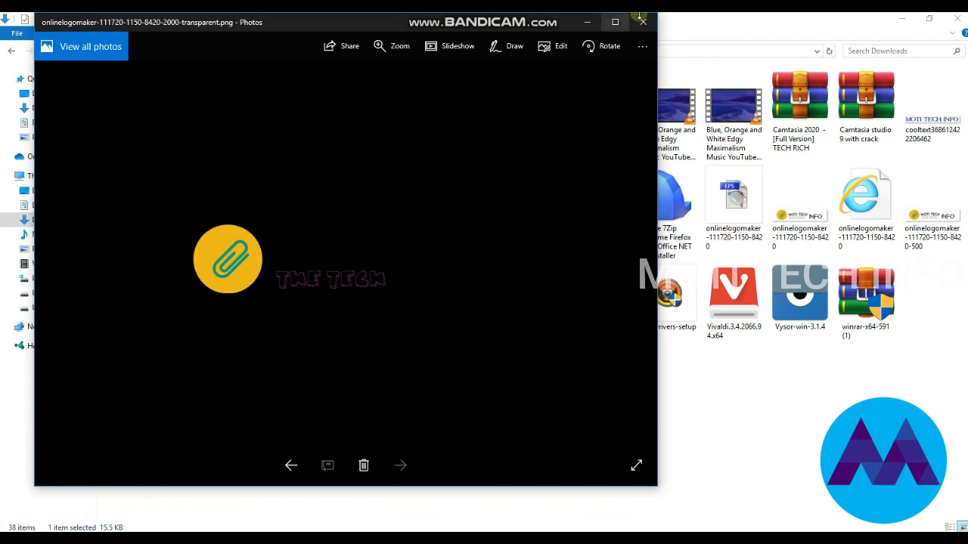
pyautogui.click(643, 22)
pyautogui.click(960, 240)
pyautogui.doubleClick(960, 240)
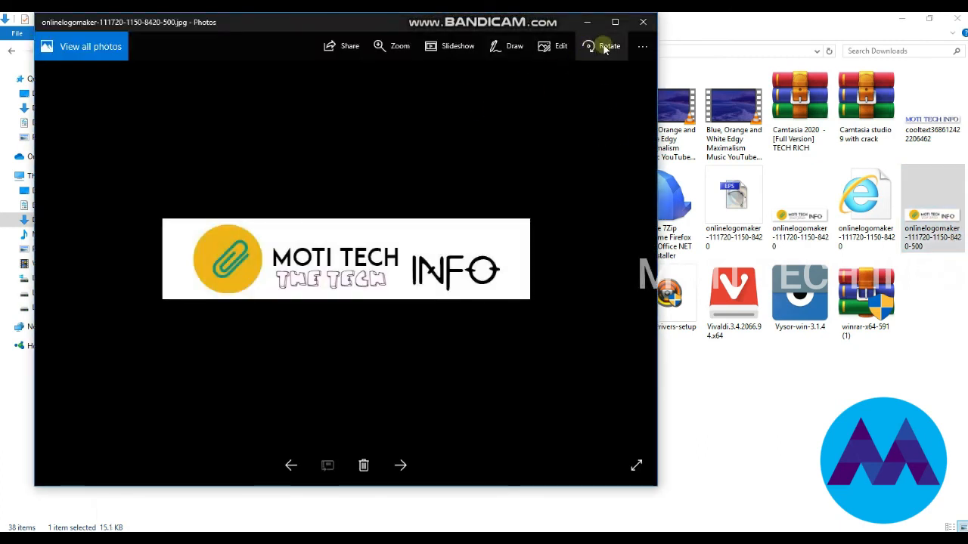
pyautogui.click(643, 22)
pyautogui.rightClick(131, 313)
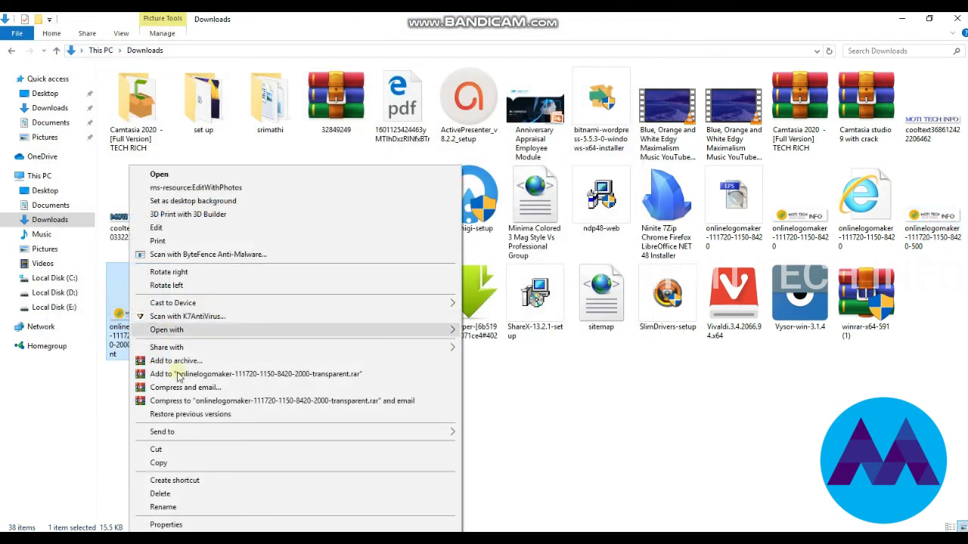
pyautogui.click(197, 494)
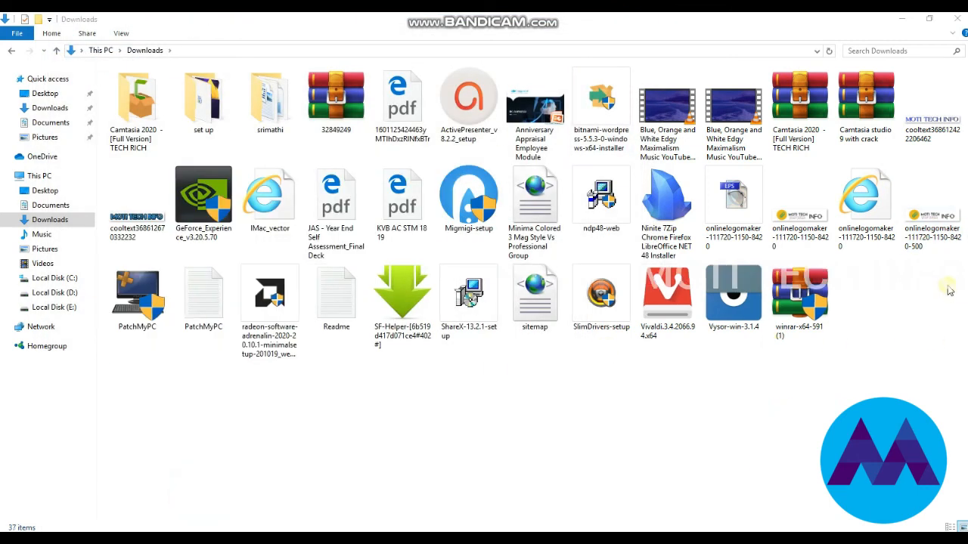
# - Minimize File Explorer, dismiss the Bitmoji notice in Gmail and return to the Free Logo Creator page
pyautogui.click(901, 18)
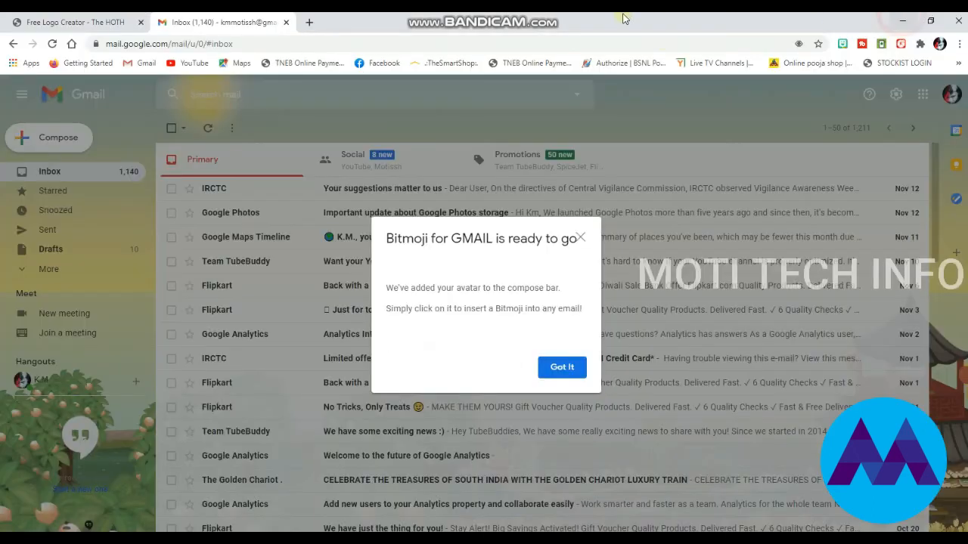
pyautogui.click(564, 368)
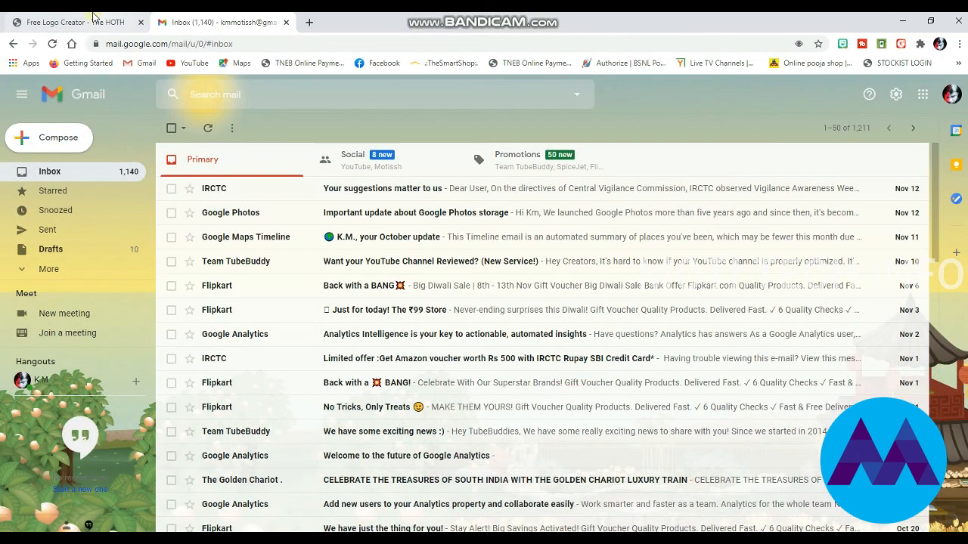
pyautogui.click(93, 17)
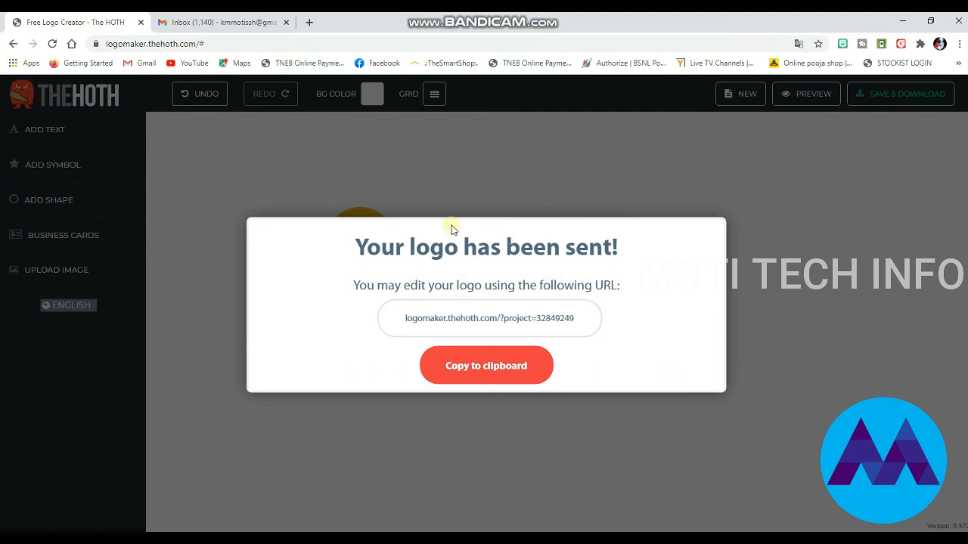